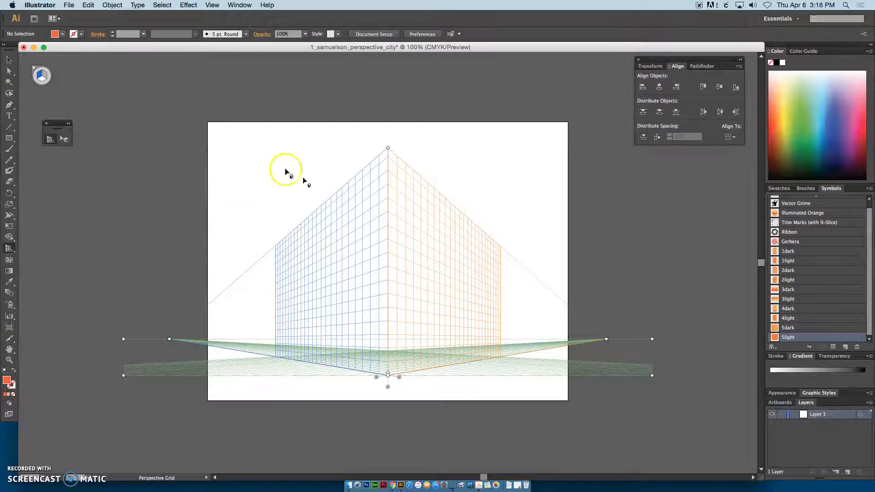
With the Perspective Selection tool, place a 1light symbol on the left grid plane with its base on the ground line.
click(64, 139)
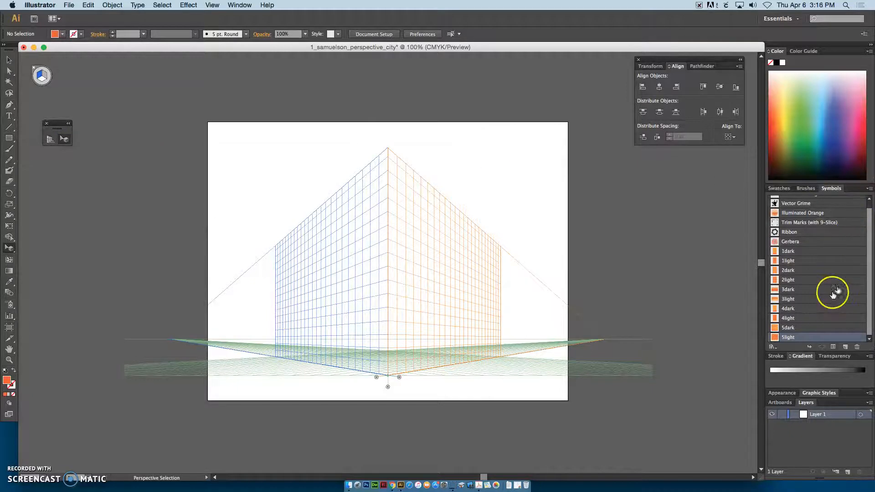
drag(794, 261, 366, 387)
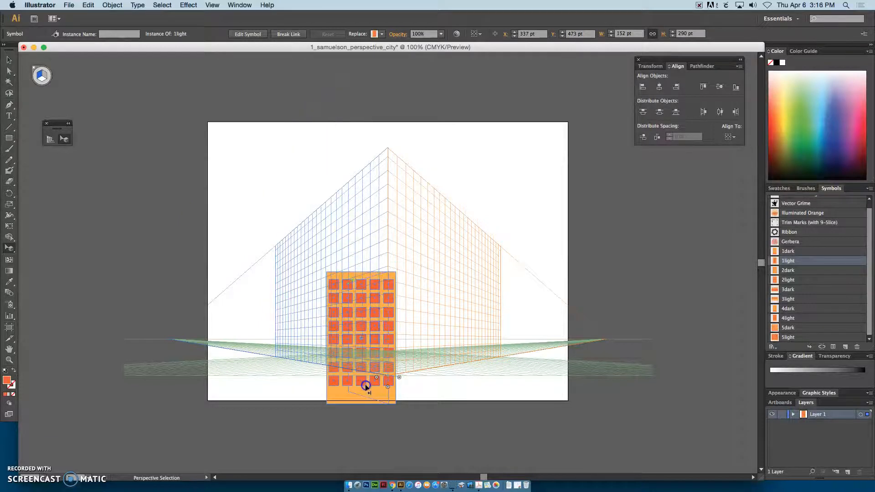
drag(360, 345, 338, 360)
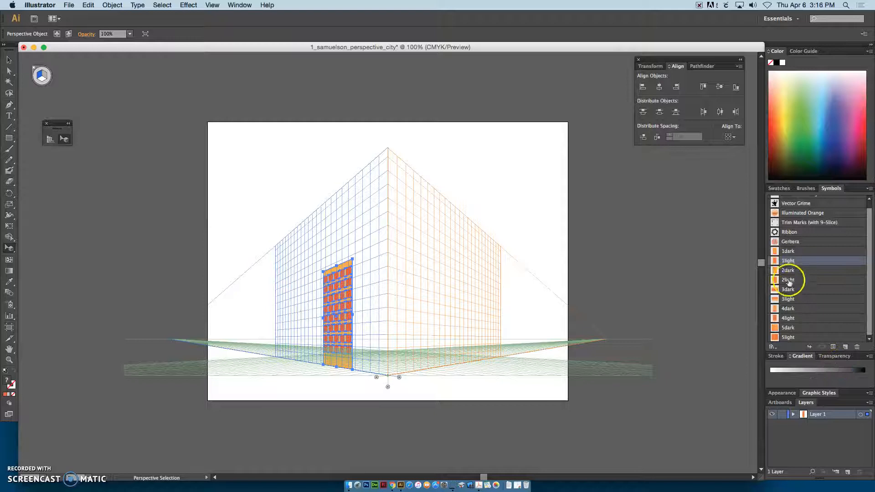
Place a 2light symbol on the left grid plane, between the 1light building and the central vertical edge.
click(790, 281)
drag(775, 284, 280, 340)
click(275, 378)
drag(275, 377, 367, 363)
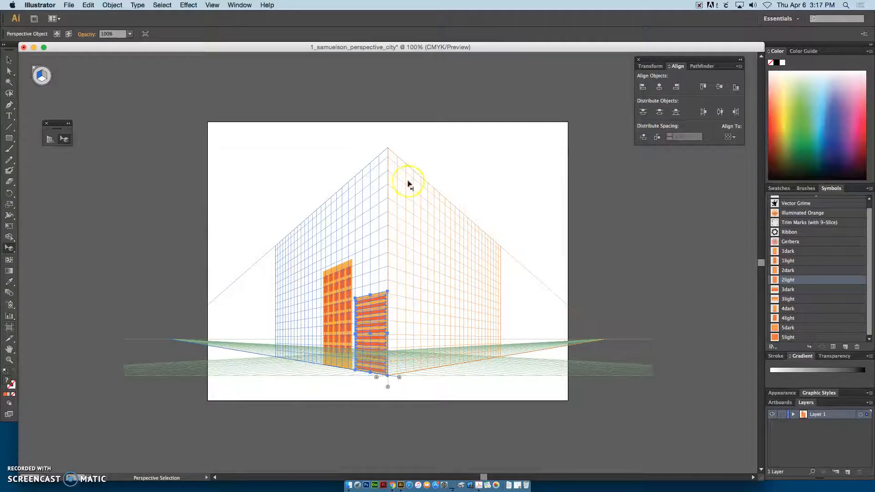
Turn on the document's general Snap to Grid option and check the perspective grid settings.
key(super+equal)
key(super+equal)
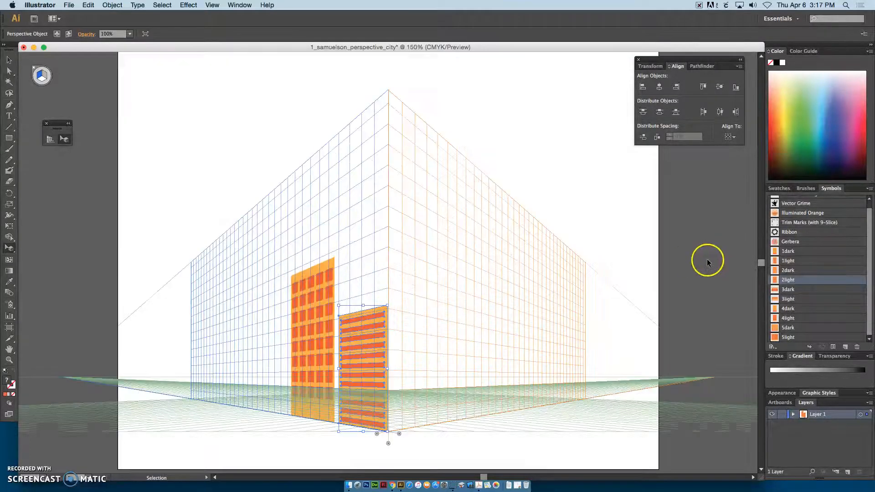
drag(384, 338, 413, 344)
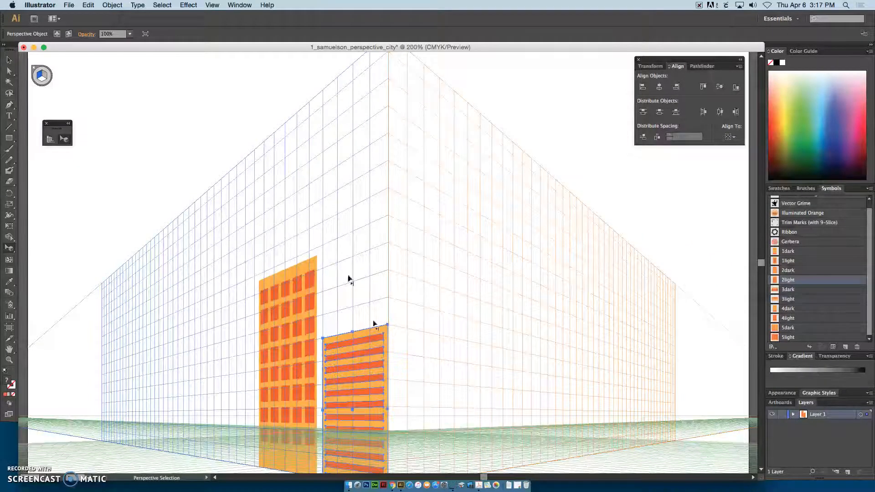
click(212, 5)
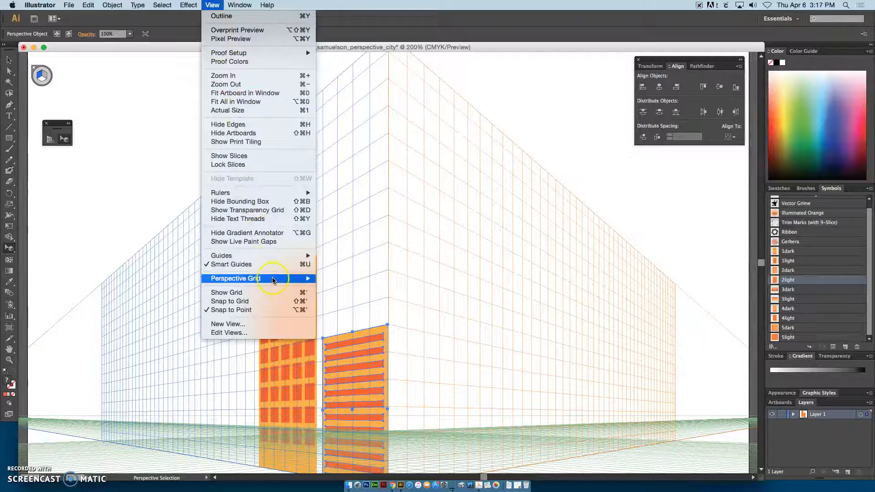
mouse_move(273, 279)
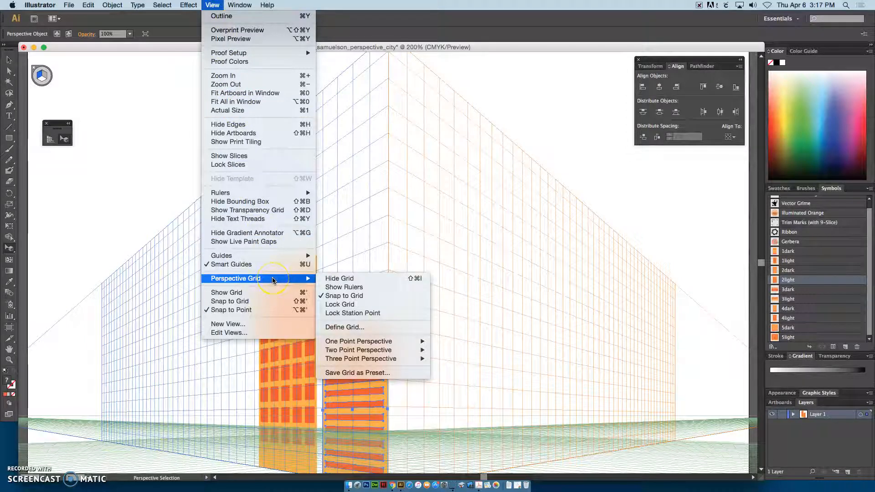
click(243, 303)
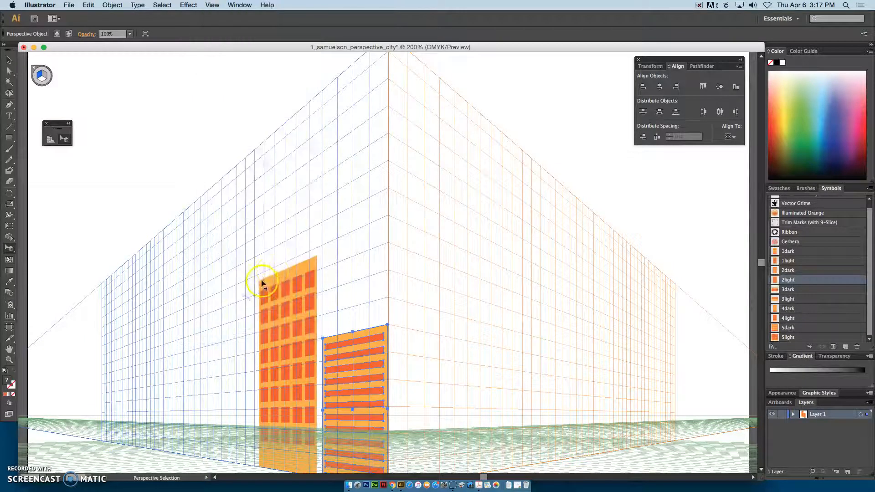
click(205, 6)
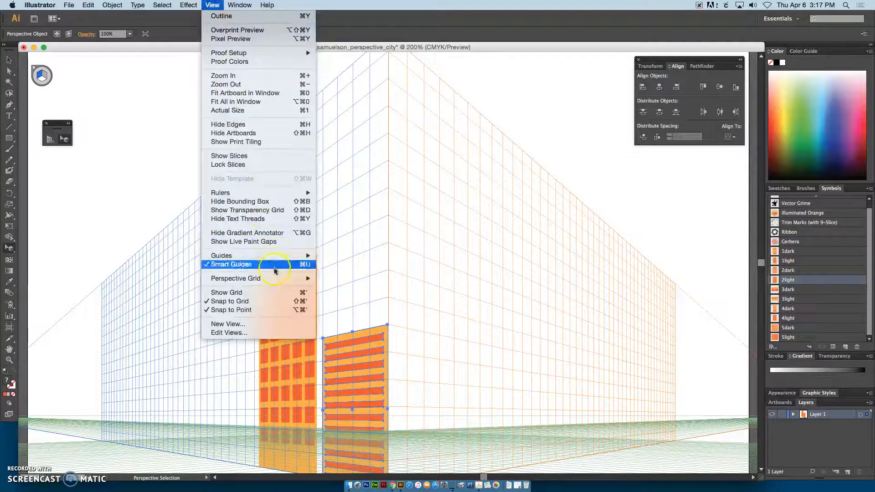
mouse_move(301, 279)
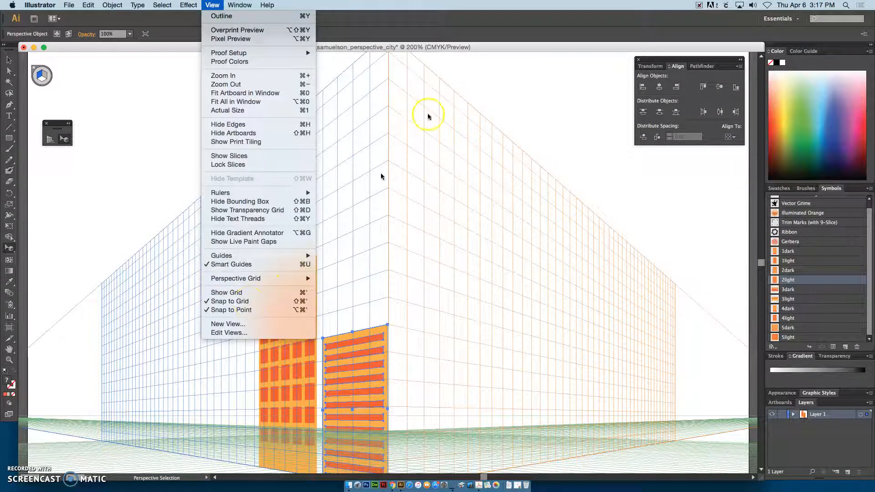
click(449, 27)
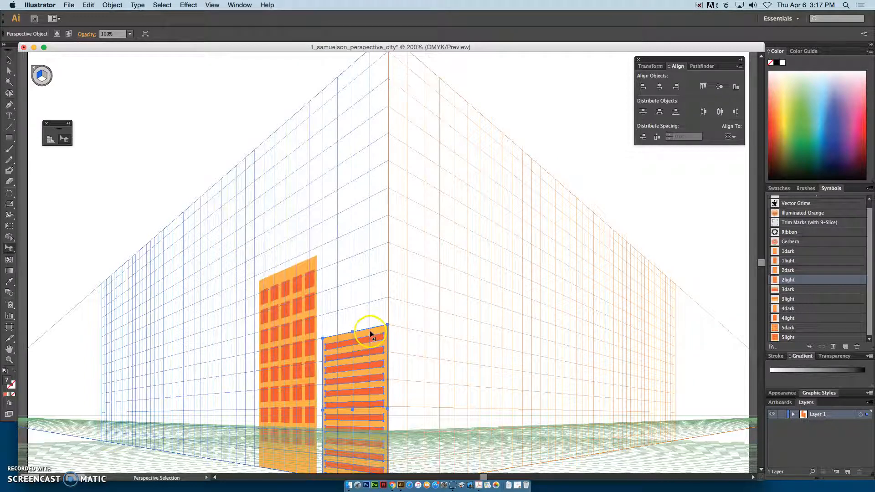
Reposition the 2light building so its edge meets the central vertical grid line and its base sits on the ground line.
drag(360, 332, 362, 330)
click(449, 341)
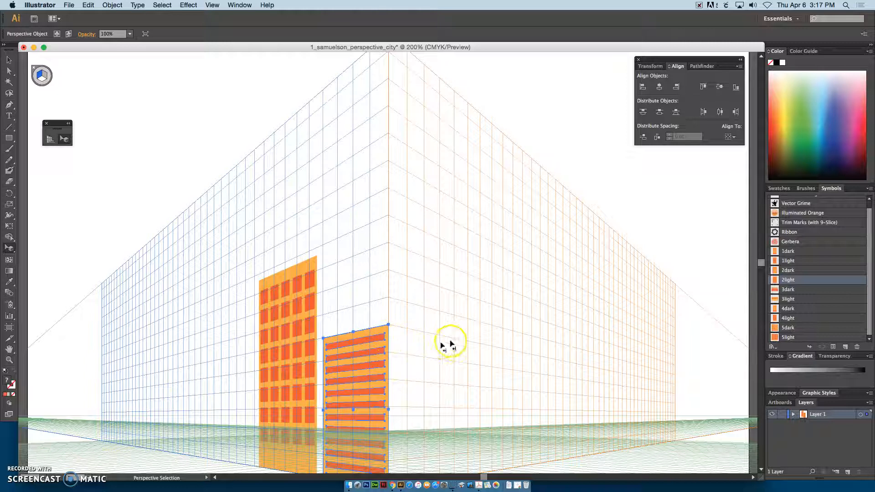
scroll(451, 337, down, 2)
scroll(449, 338, down, 2)
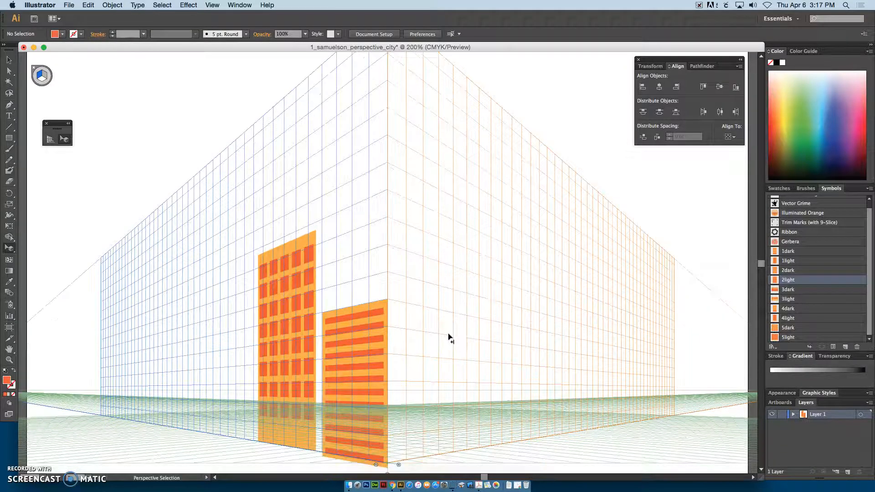
drag(377, 307, 360, 302)
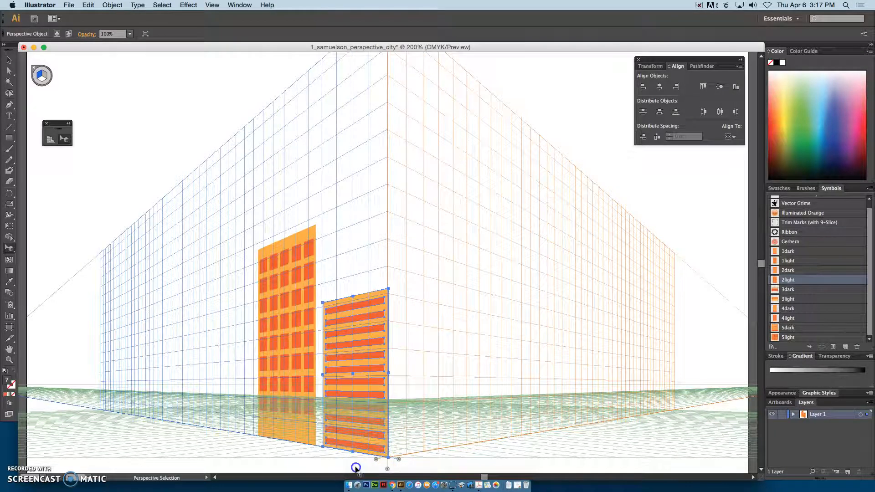
click(356, 468)
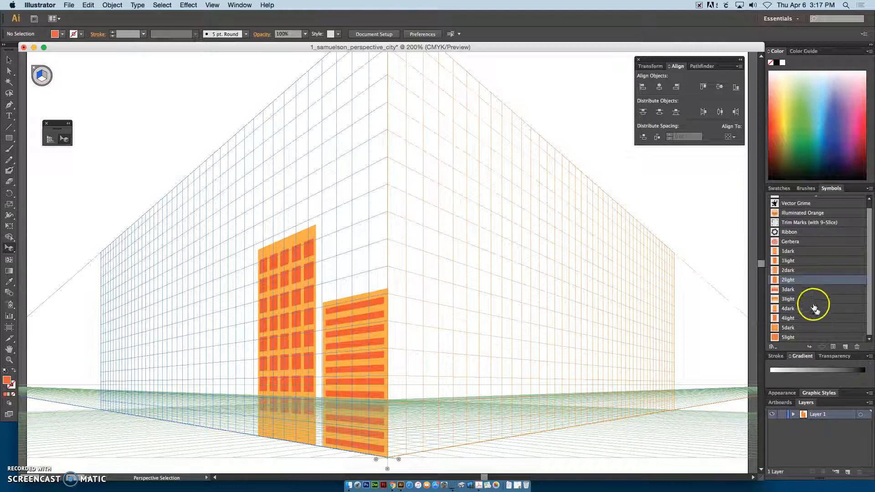
Place the 3light and 4light symbols on the left grid plane, progressively farther from the center than the 1light building.
click(781, 300)
drag(781, 300, 170, 403)
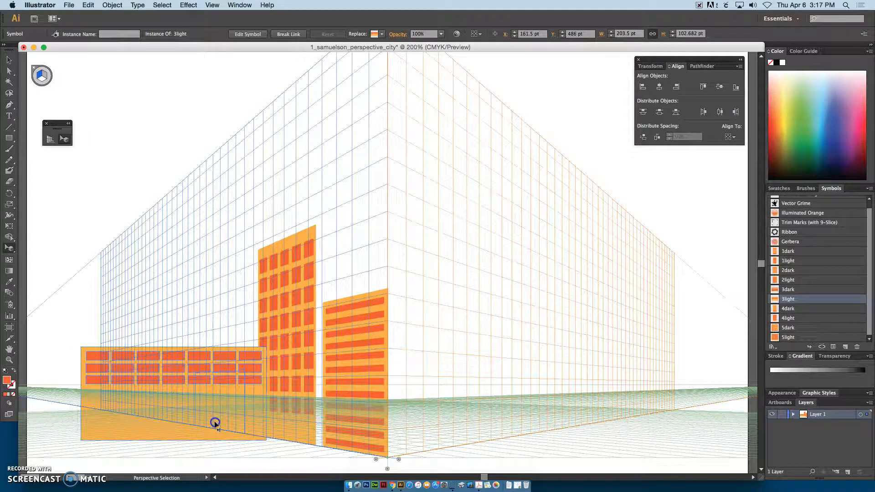
drag(214, 423, 215, 424)
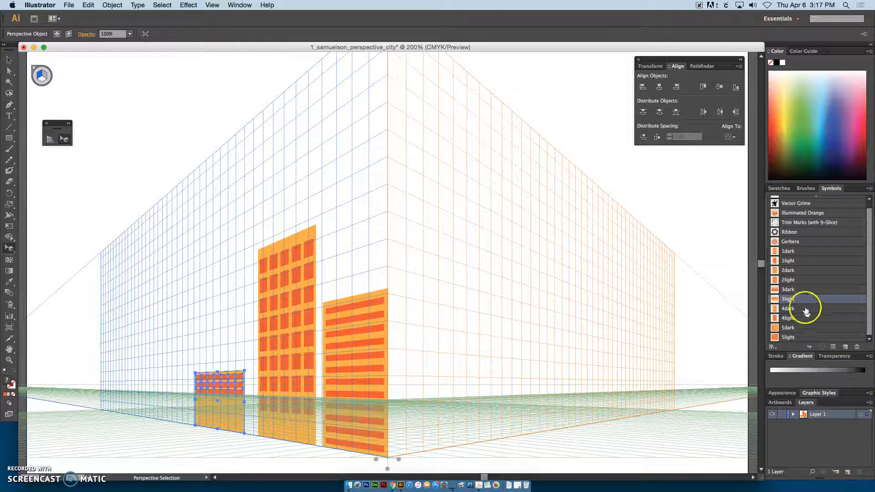
click(795, 319)
drag(792, 321, 176, 408)
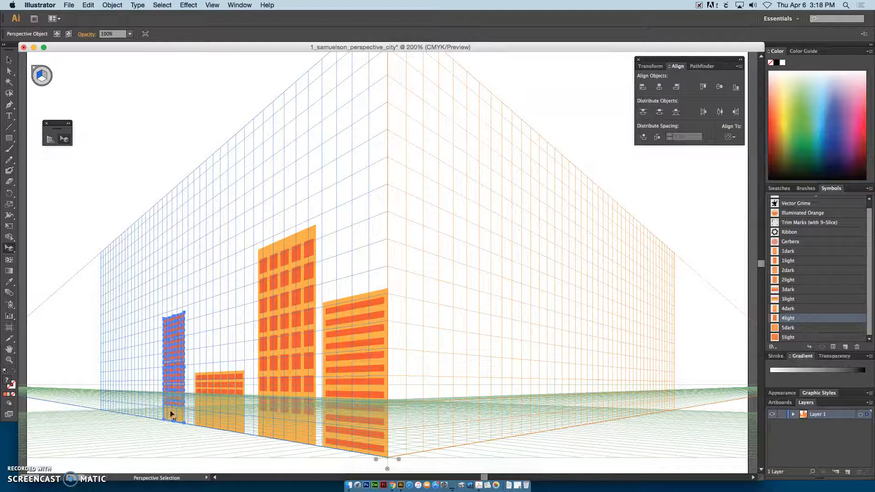
Place a 5light symbol on the left grid plane beyond the 4light building, with its base on the ground line.
click(810, 338)
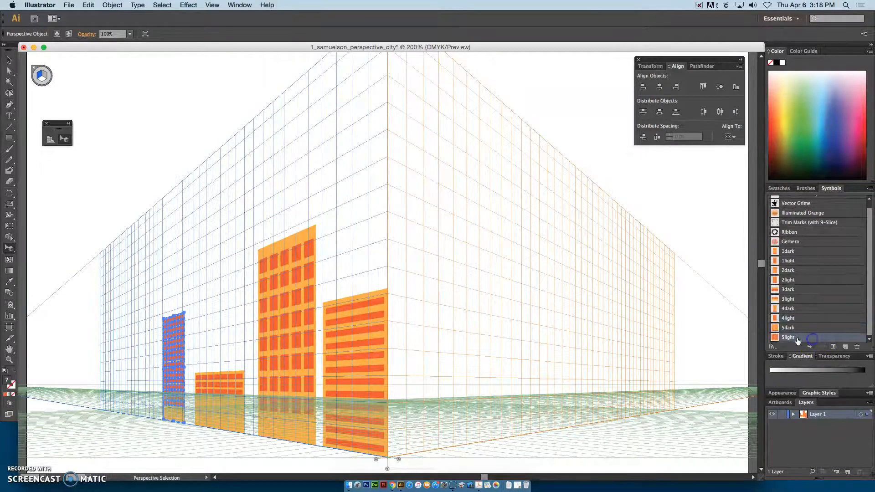
drag(793, 340, 136, 404)
click(148, 468)
drag(148, 465, 138, 409)
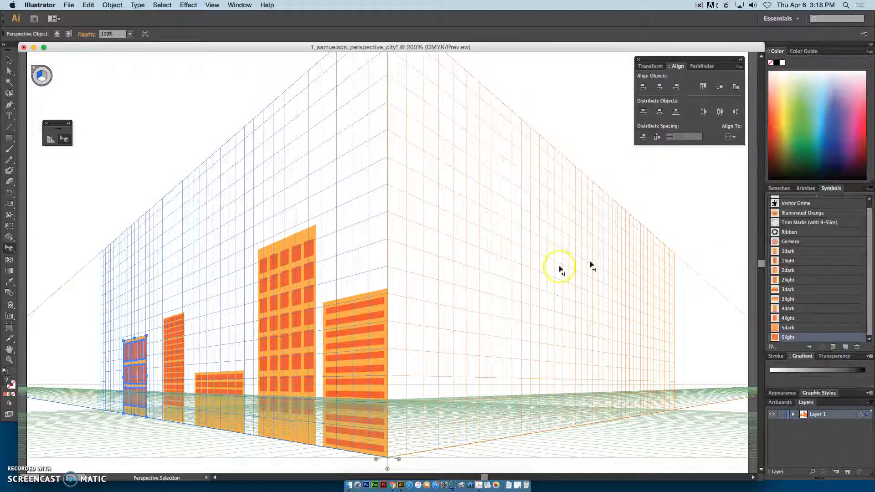
Make the right grid plane active and place a 1dark symbol on it, set away from the center.
click(45, 75)
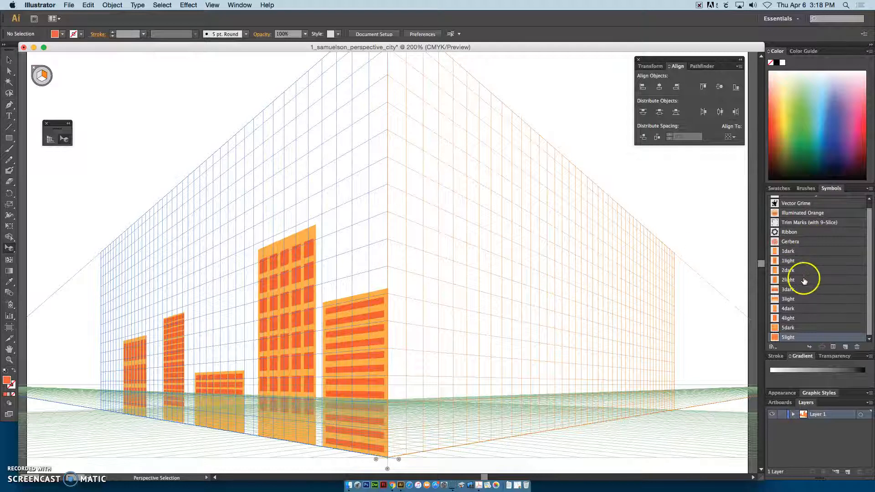
click(778, 253)
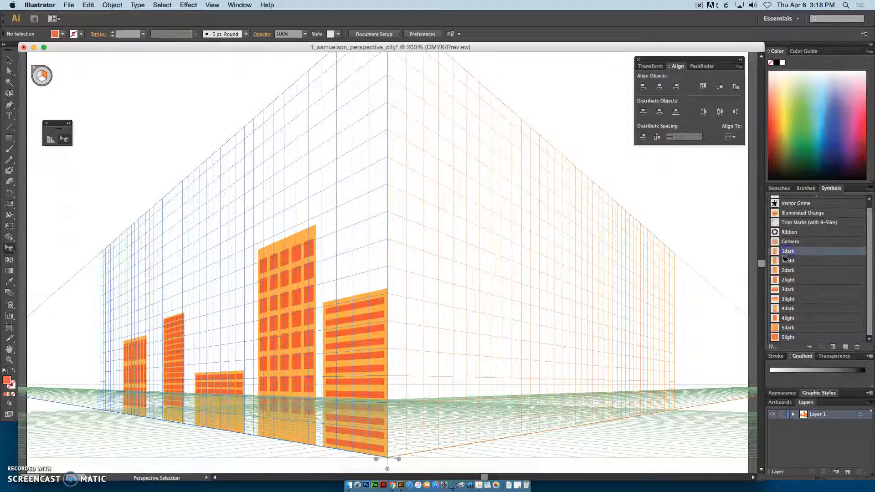
drag(773, 252, 507, 357)
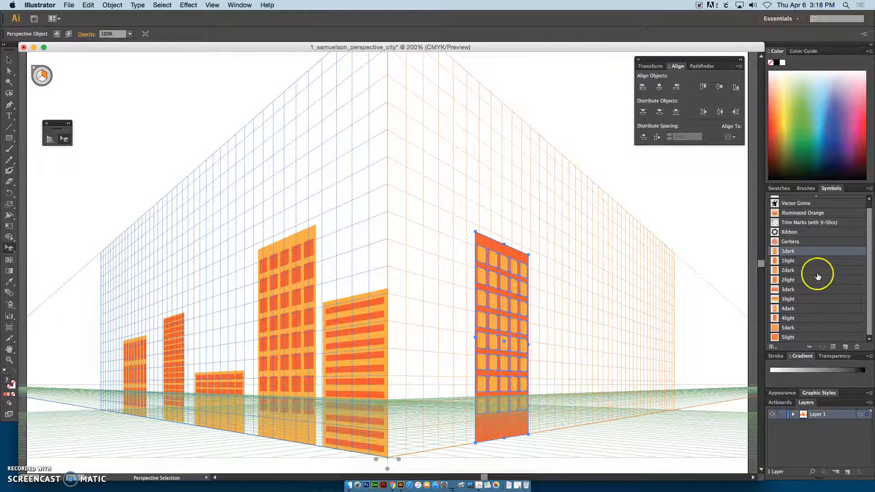
Place a 2dark symbol on the right grid plane, aligned with the 2light building along the central vertical edge.
click(793, 270)
drag(775, 272, 420, 422)
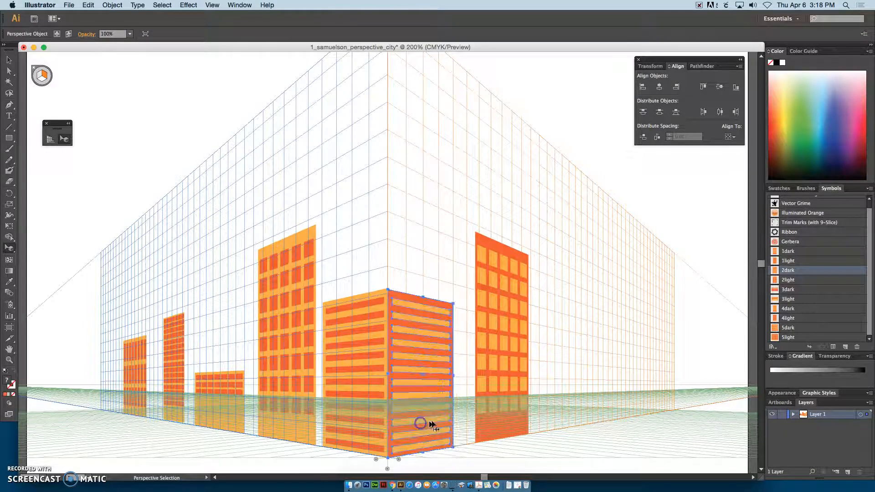
key(super+equal)
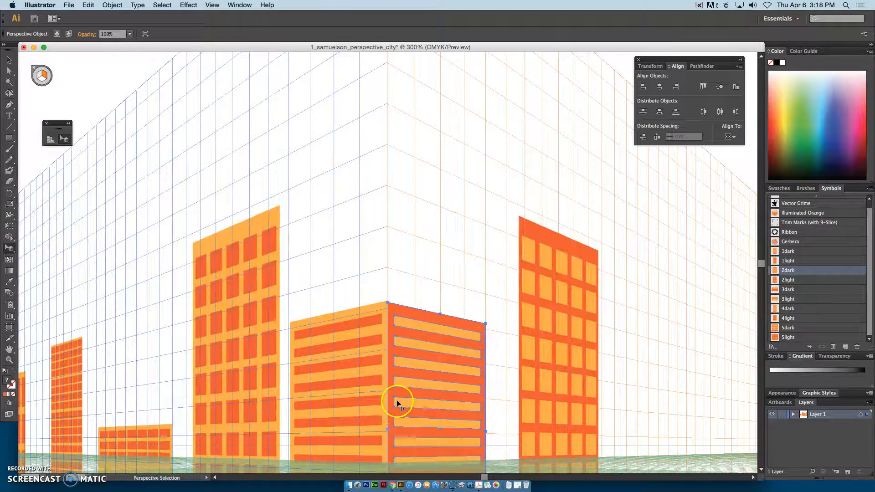
scroll(398, 412, down, 5)
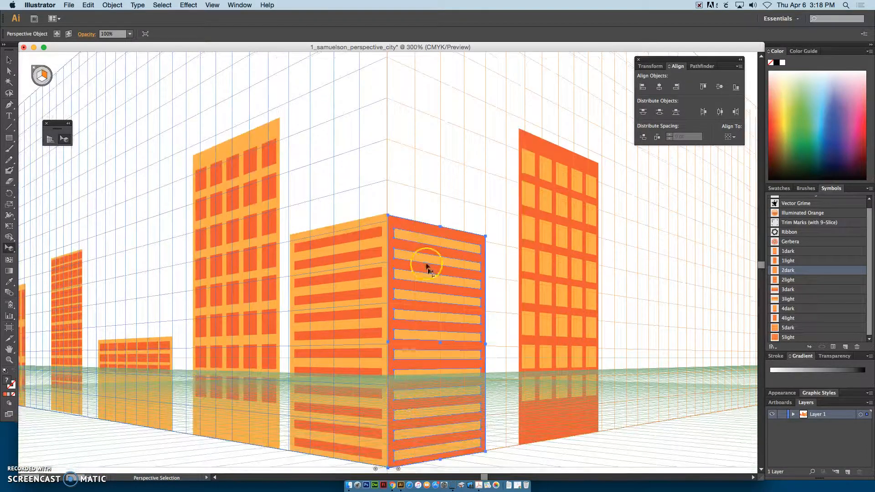
click(401, 211)
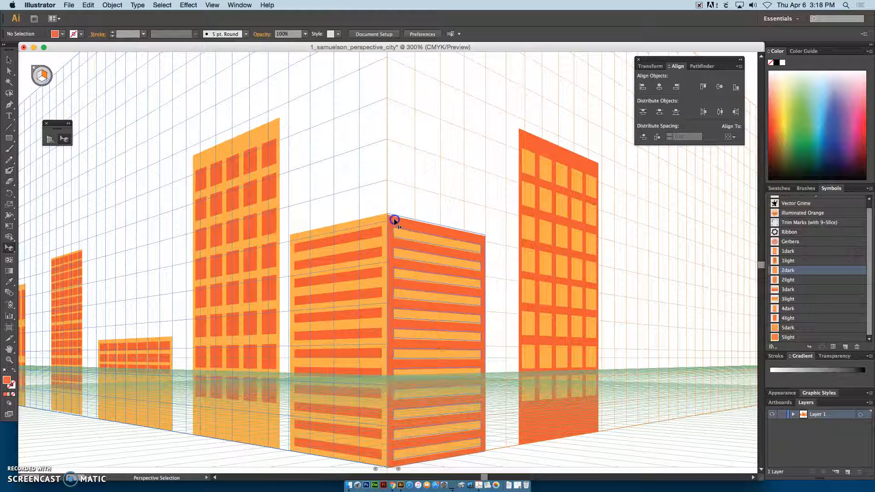
drag(395, 220, 394, 220)
click(531, 467)
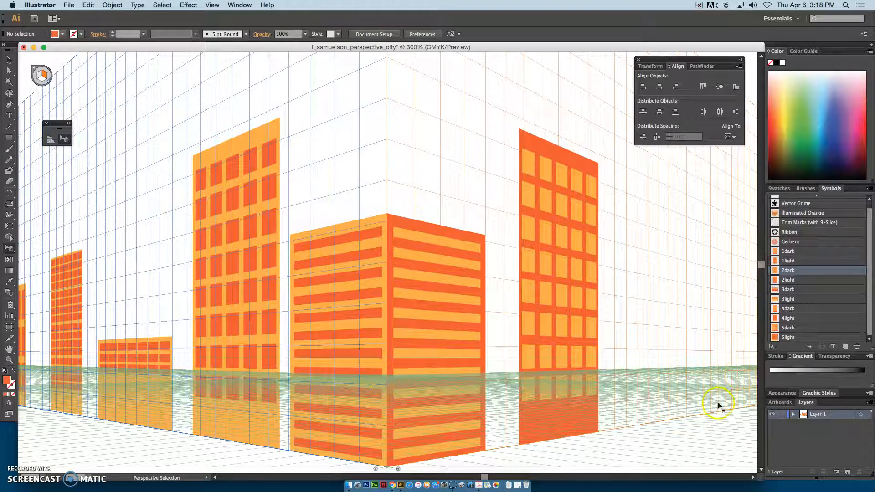
Place the 4dark and 5dark symbols on the right grid plane beyond the 1dark building, with their bases on the ground line.
key(super+minus)
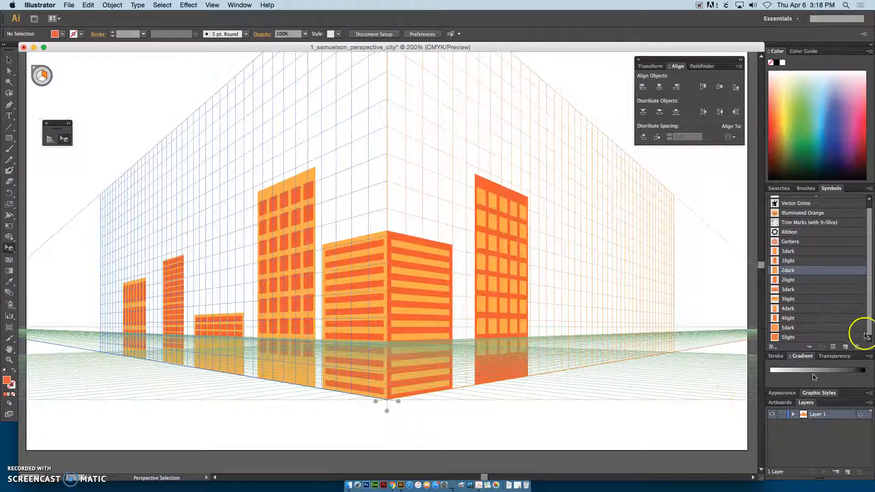
click(793, 291)
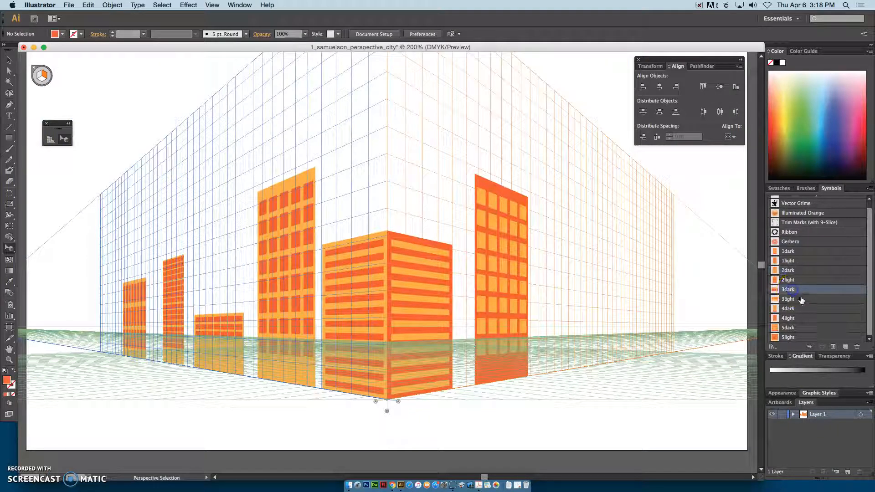
drag(798, 310, 595, 323)
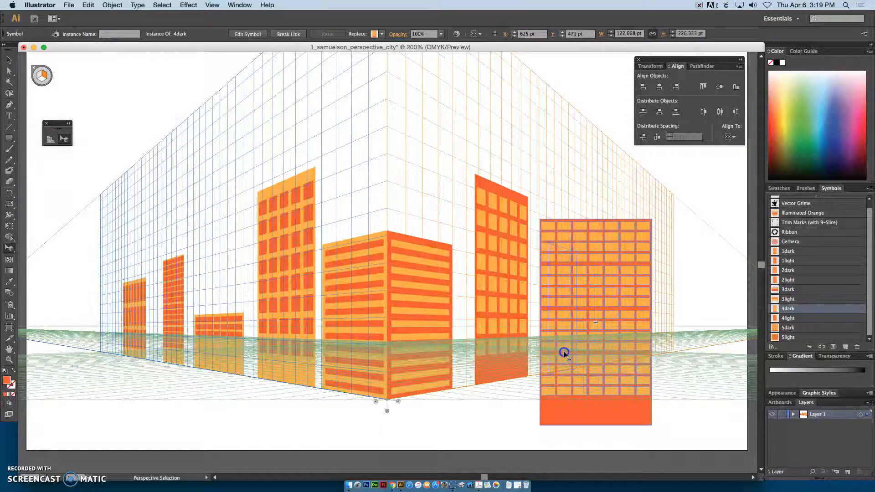
drag(563, 351, 589, 355)
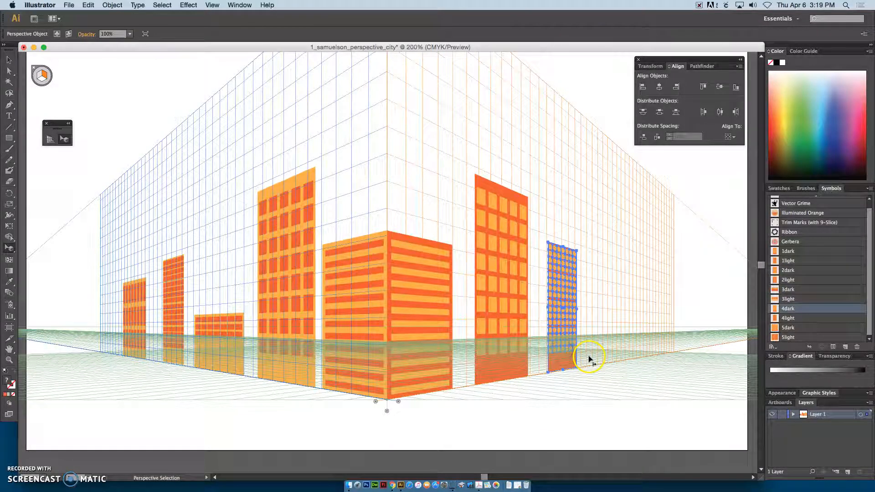
click(790, 329)
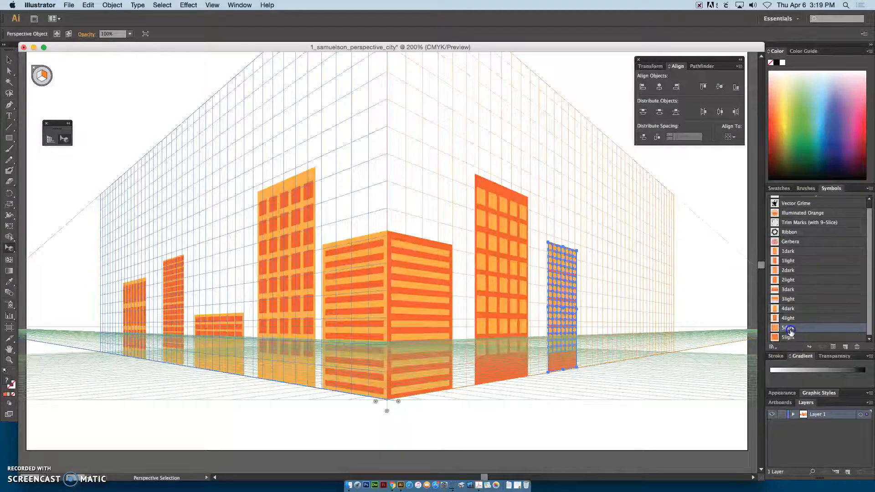
drag(768, 328, 624, 365)
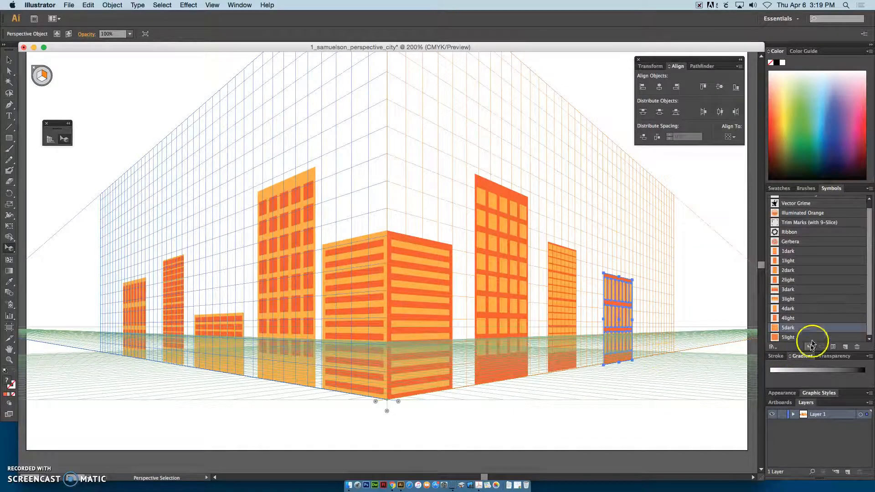
click(783, 309)
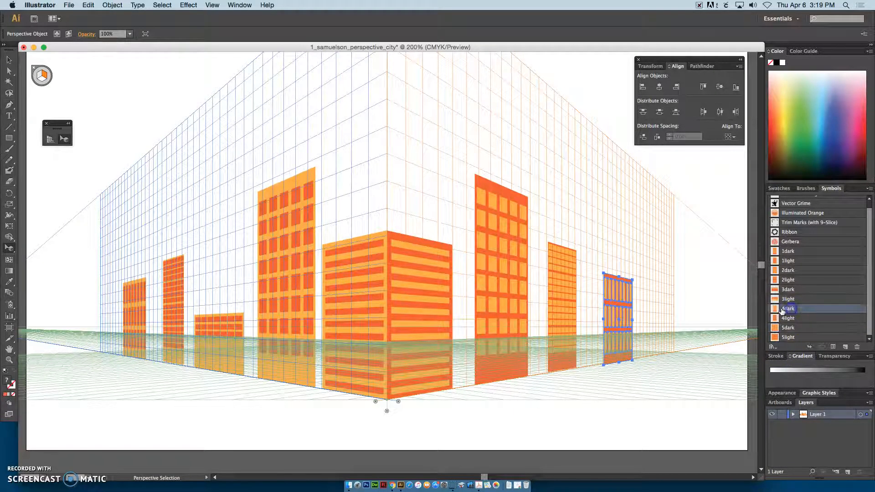
drag(775, 310, 657, 318)
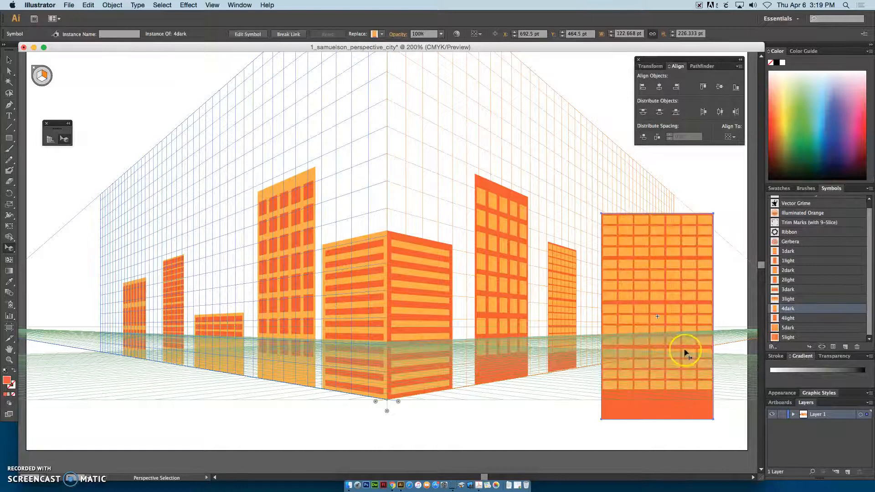
drag(692, 338, 693, 337)
Place a 3dark symbol on the right grid plane beyond the 5dark building, with its base on the ground line.
click(796, 289)
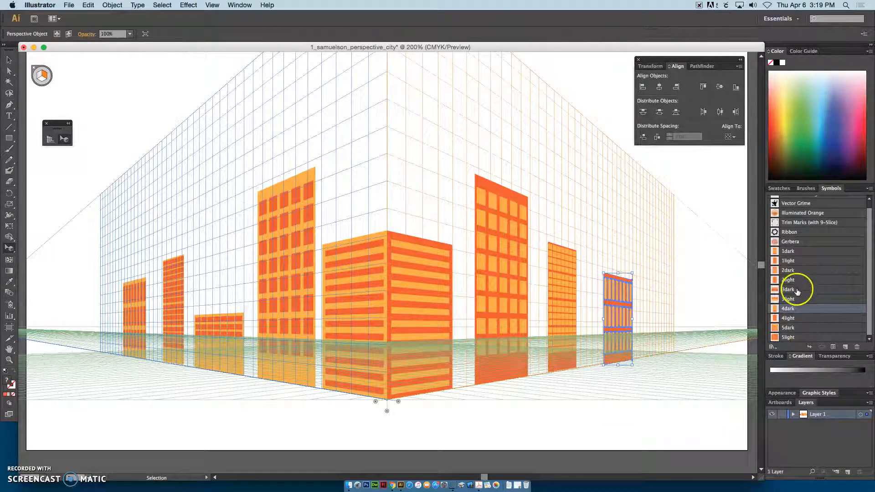
drag(761, 295, 656, 346)
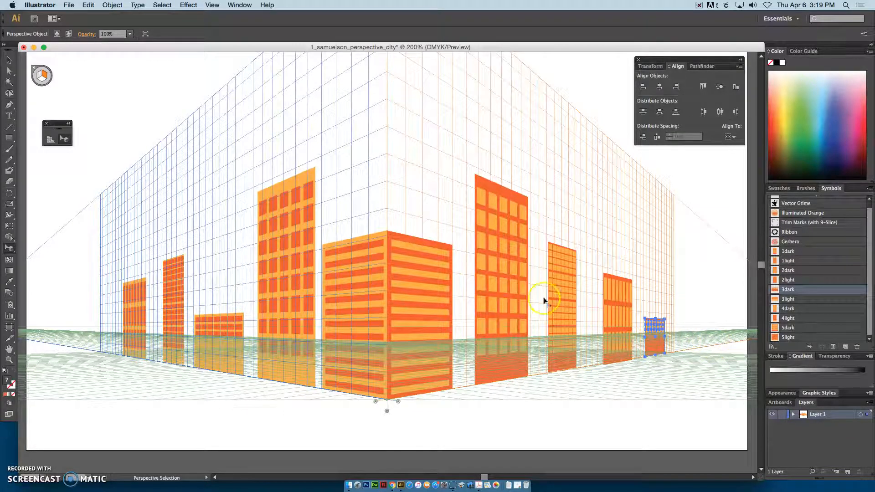
Stretch the 4light building on the left plane upward to make it much taller, keeping its base on the ground line.
click(170, 293)
drag(171, 249, 170, 190)
click(576, 419)
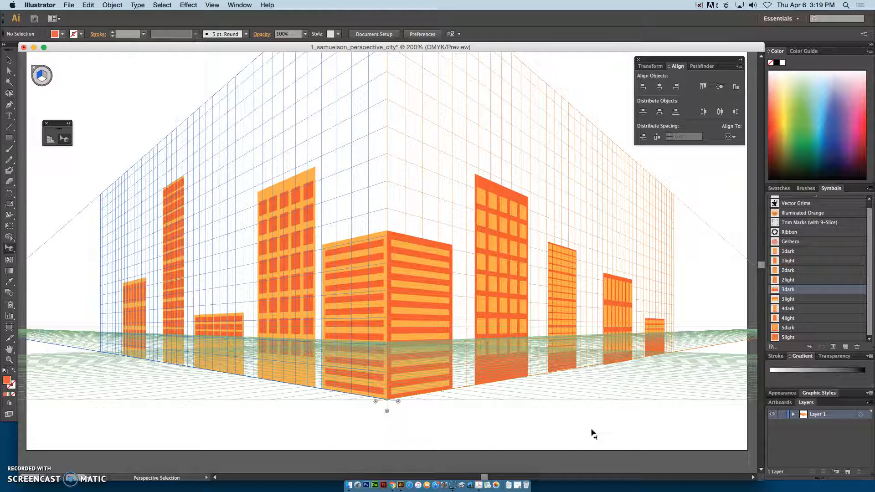
click(594, 430)
click(453, 425)
click(341, 323)
Display the symbols as thumbnails and move the 1dark symbol to the end of the collection.
click(868, 189)
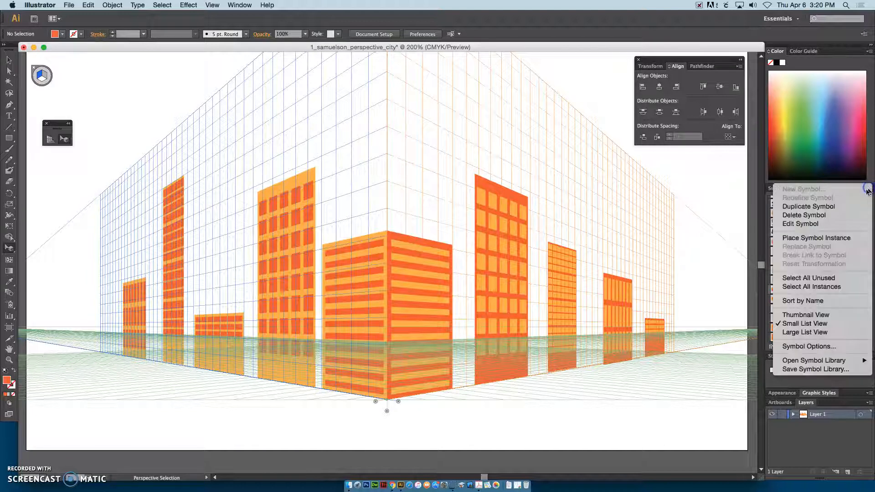
click(825, 317)
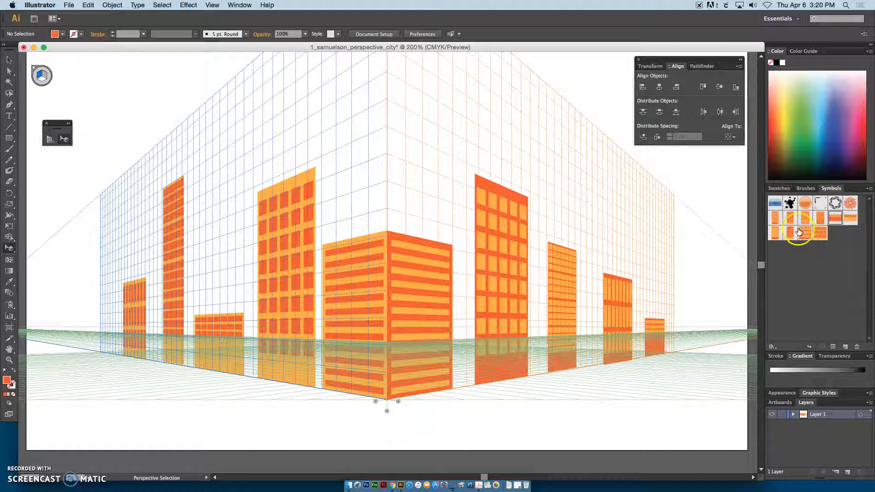
click(775, 220)
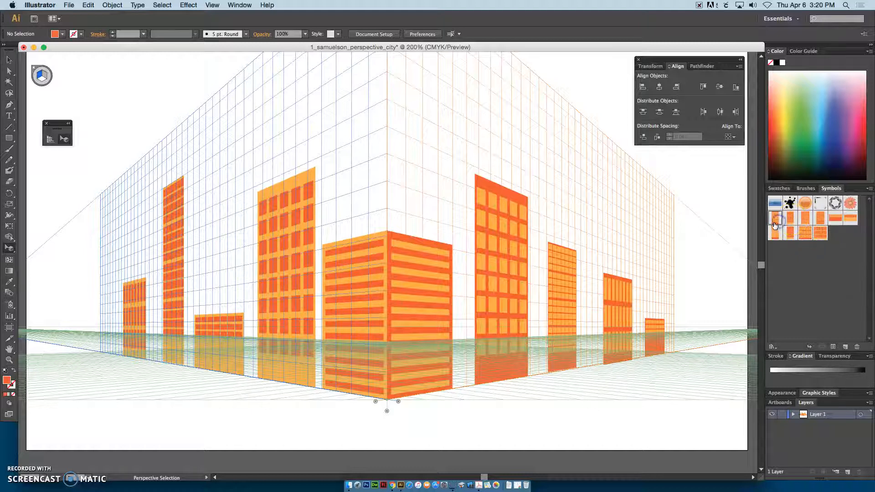
drag(775, 226, 804, 248)
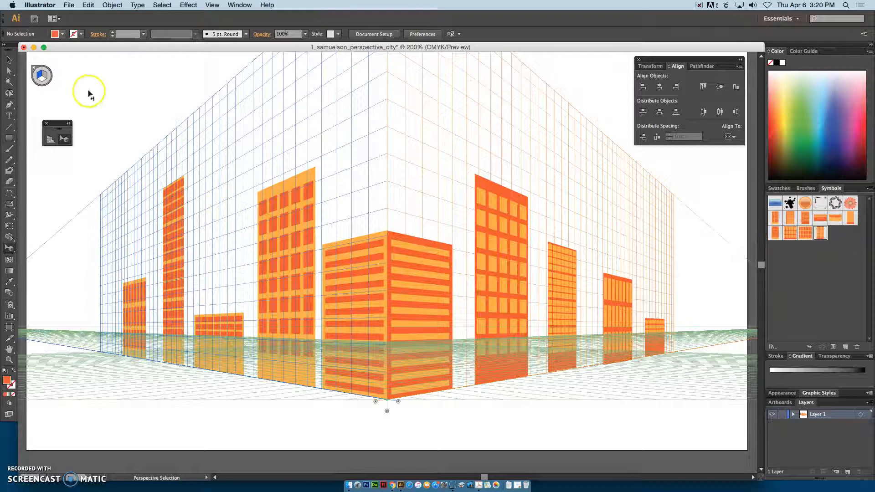
Make the right grid plane active and place another 1dark symbol against the central vertical edge, with its base on the ground line.
click(45, 77)
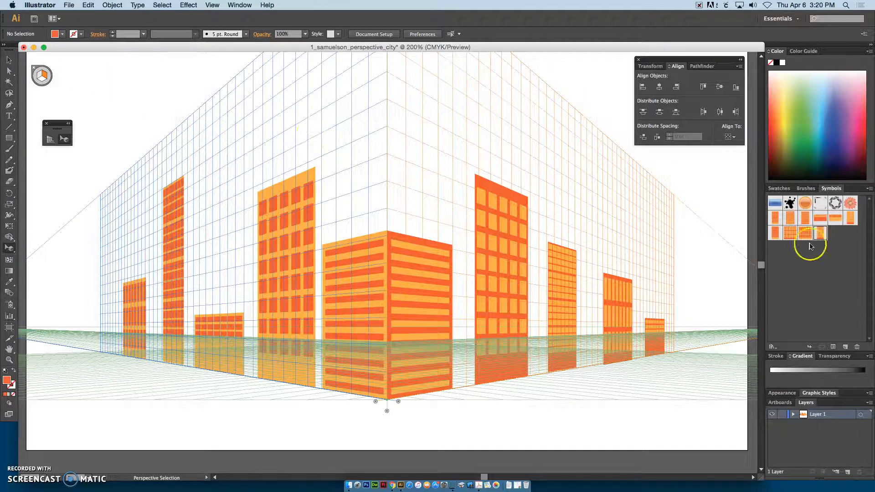
click(820, 235)
drag(820, 235, 593, 202)
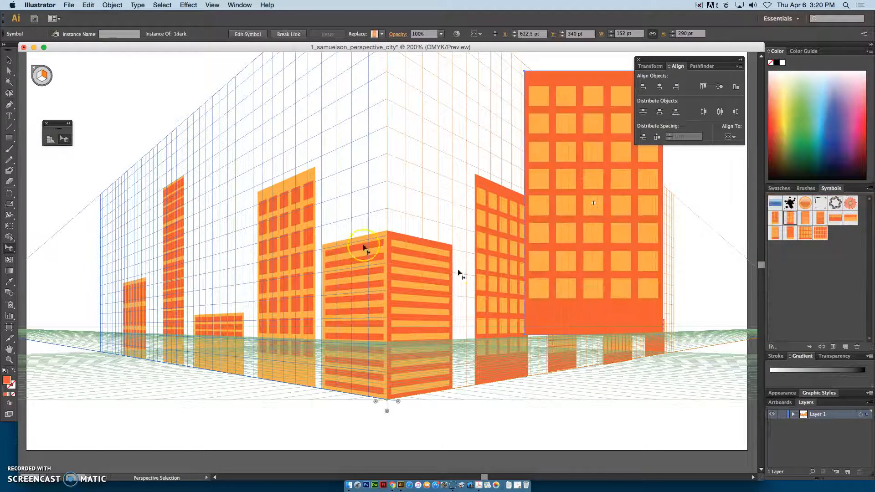
click(595, 288)
drag(595, 288, 437, 314)
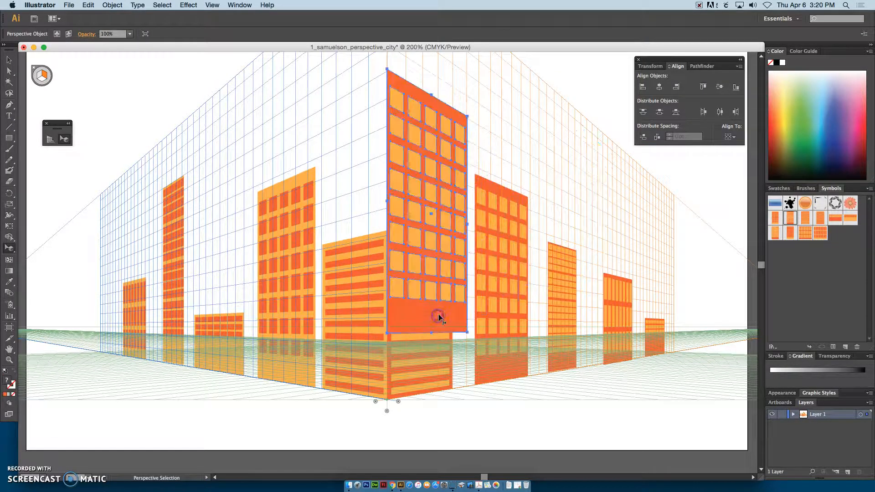
drag(426, 360, 436, 372)
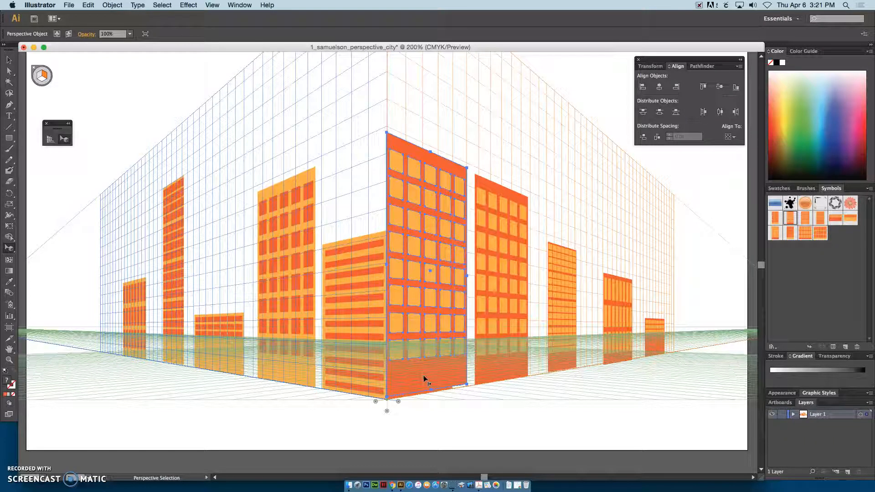
Move the new 1dark wall to the near edge of the 1light building and fine-tune its position and height so their corners meet.
drag(434, 378, 364, 384)
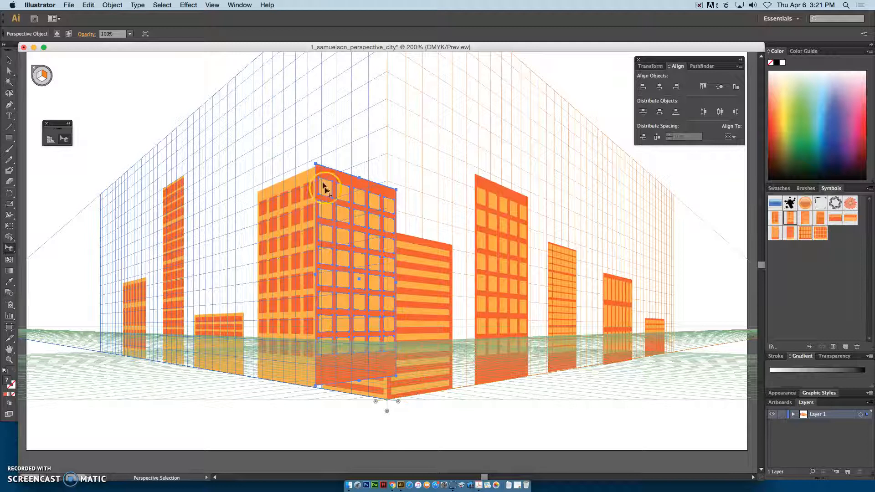
key(super+equal)
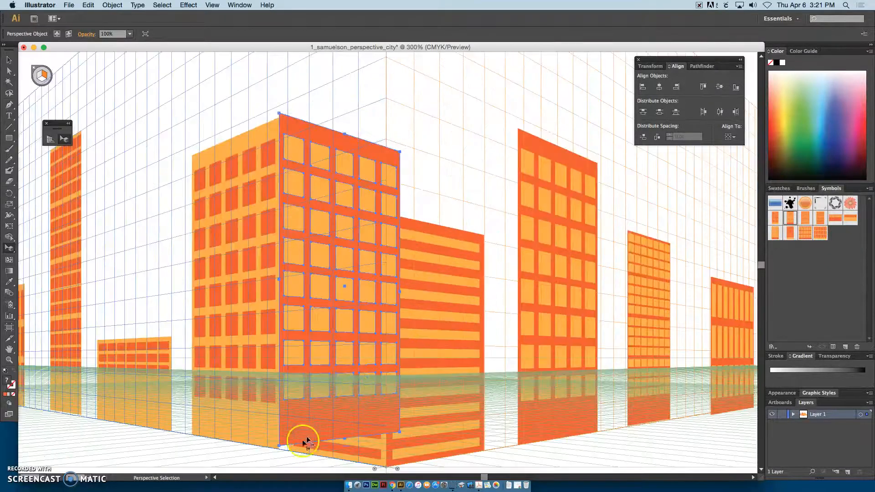
drag(283, 130, 281, 129)
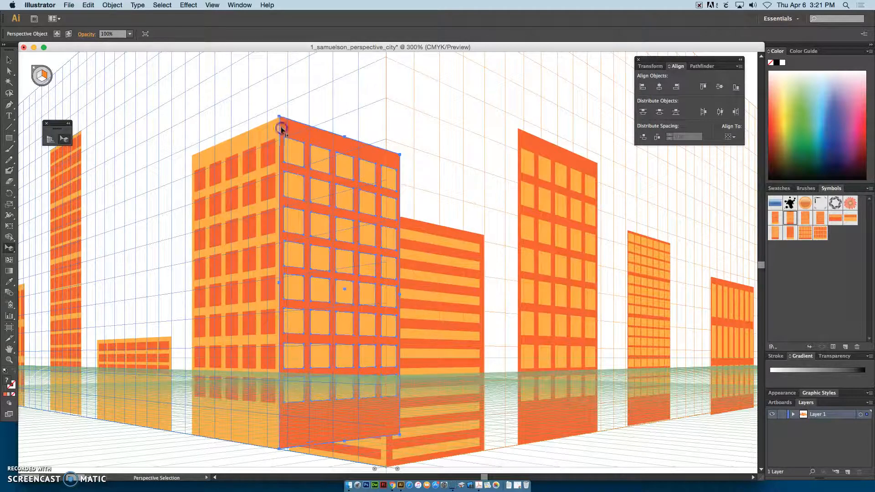
click(302, 109)
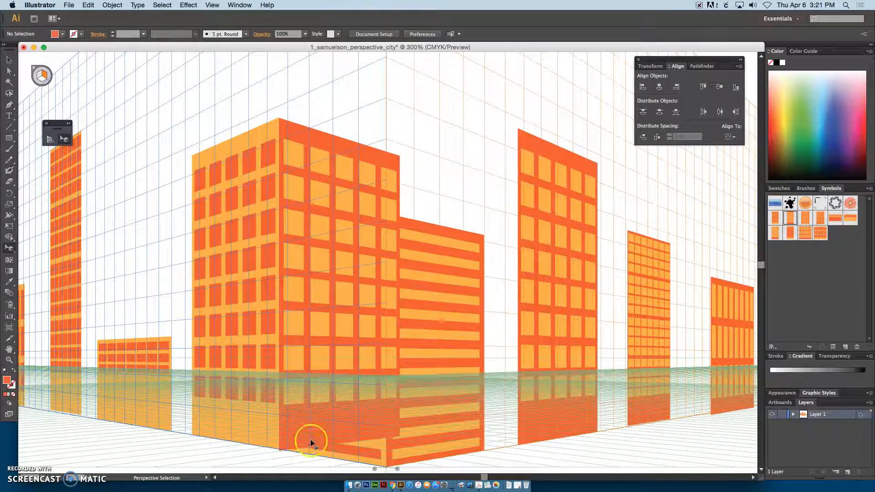
click(337, 448)
drag(344, 442, 344, 441)
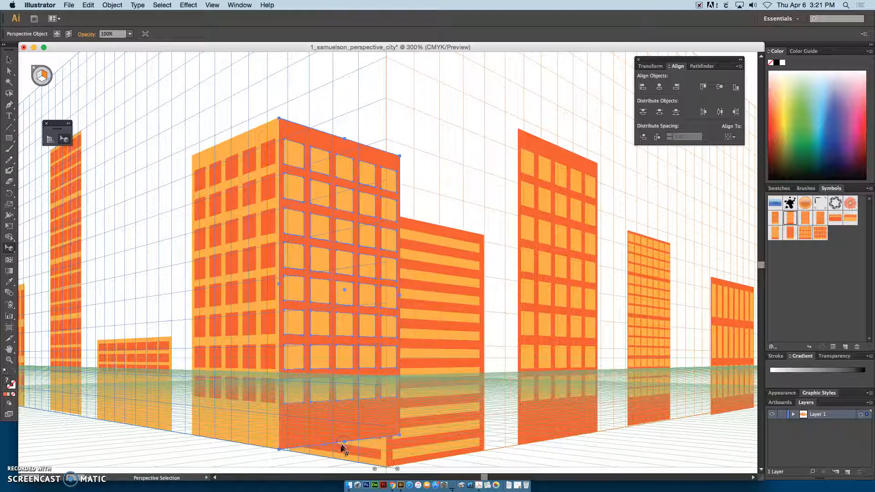
click(301, 468)
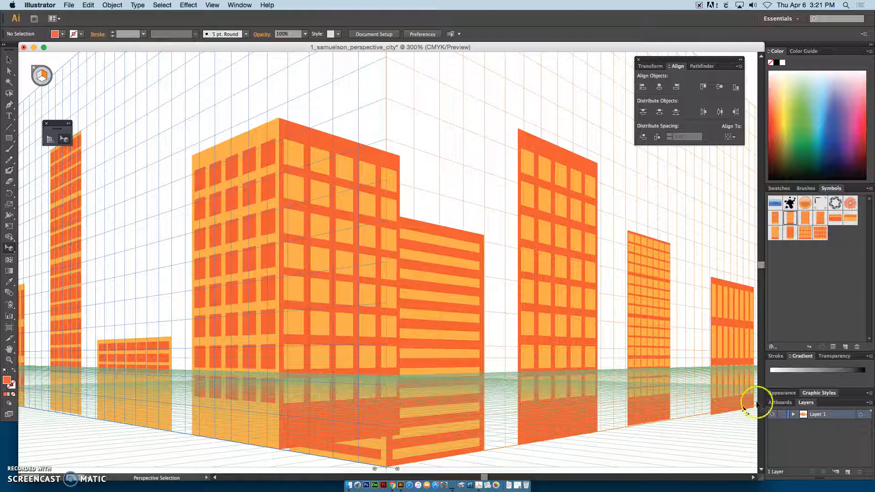
Detach the Layers panel, close the floating Align panel group, and expand Layer 1 to list its objects.
drag(808, 403, 659, 188)
click(639, 60)
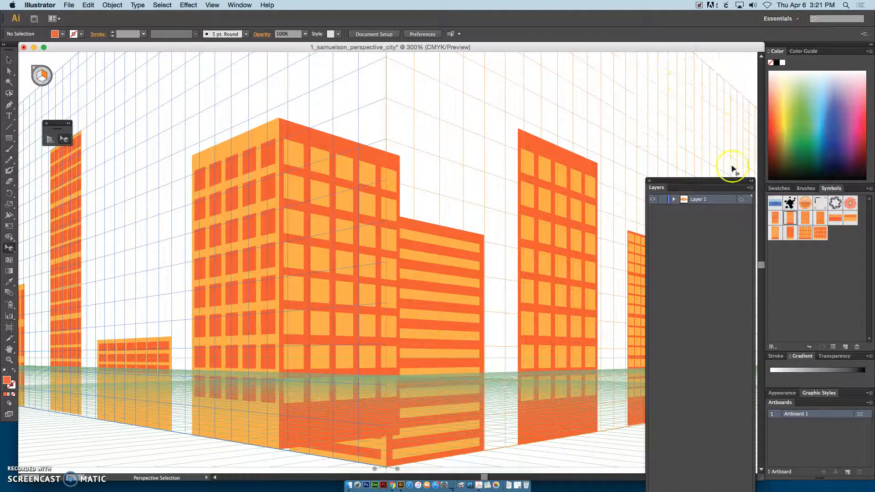
drag(717, 182, 722, 55)
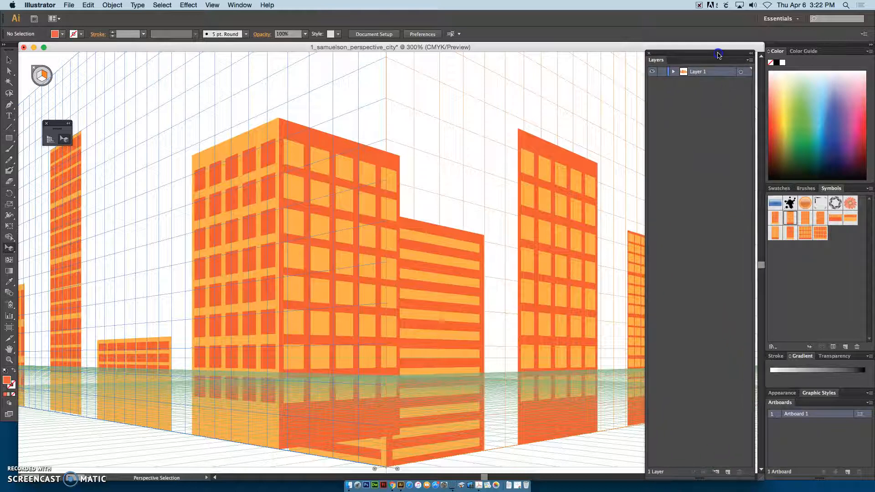
click(674, 72)
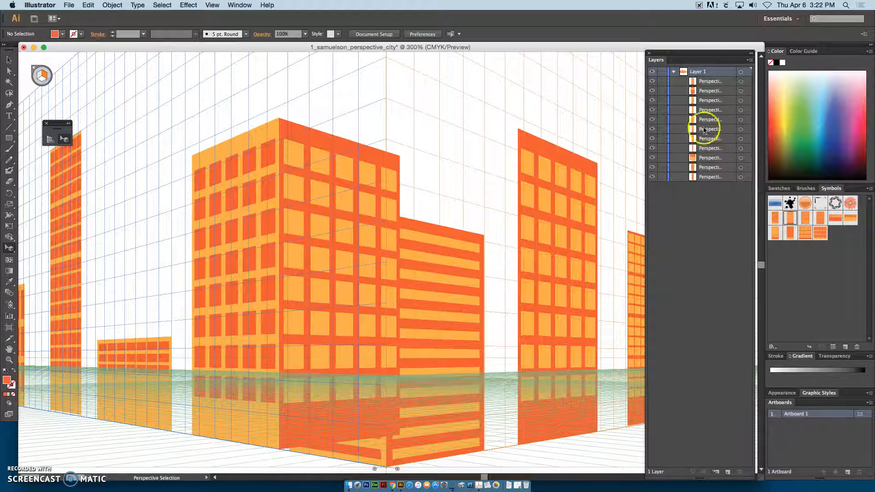
Bring the corner building's 2dark wall to the top of Layer 1 and place its 2light wall directly beneath it in the stacking order.
click(330, 142)
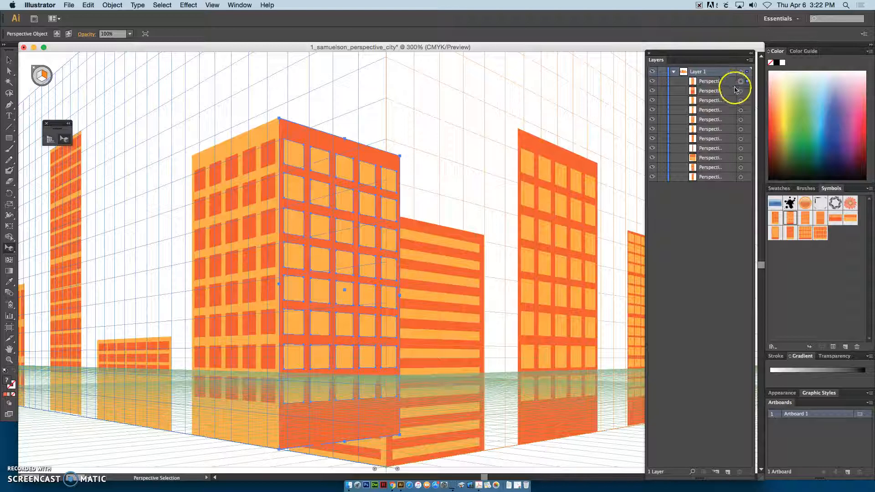
click(456, 286)
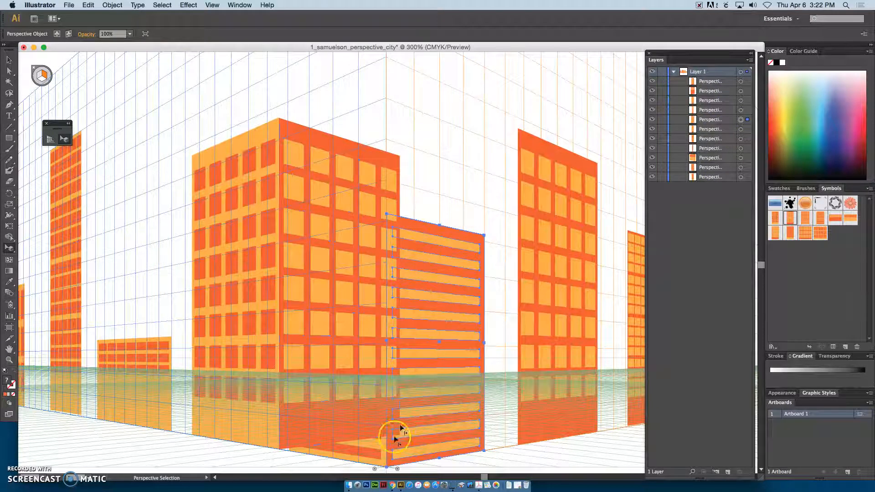
click(717, 121)
drag(717, 121, 721, 95)
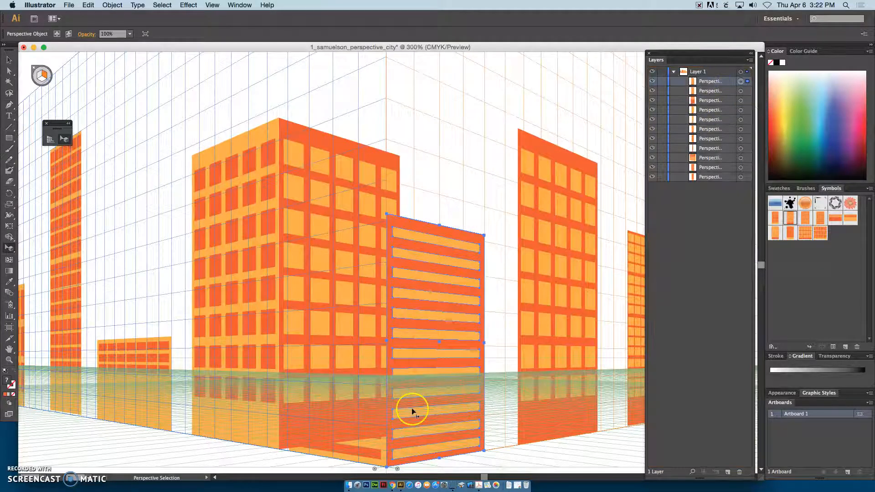
click(354, 446)
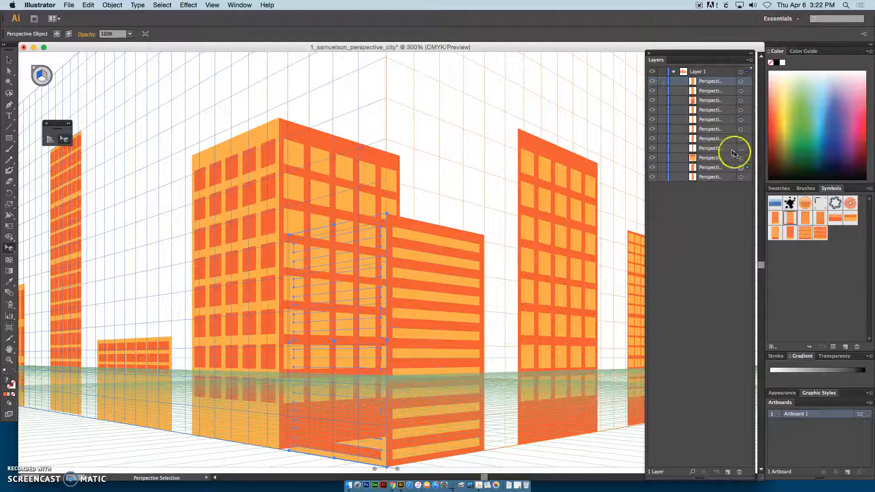
drag(726, 169, 724, 92)
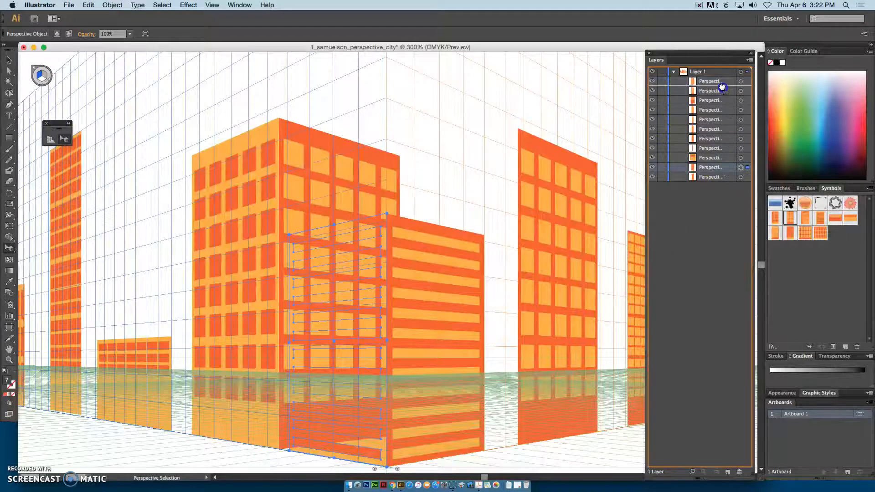
click(363, 315)
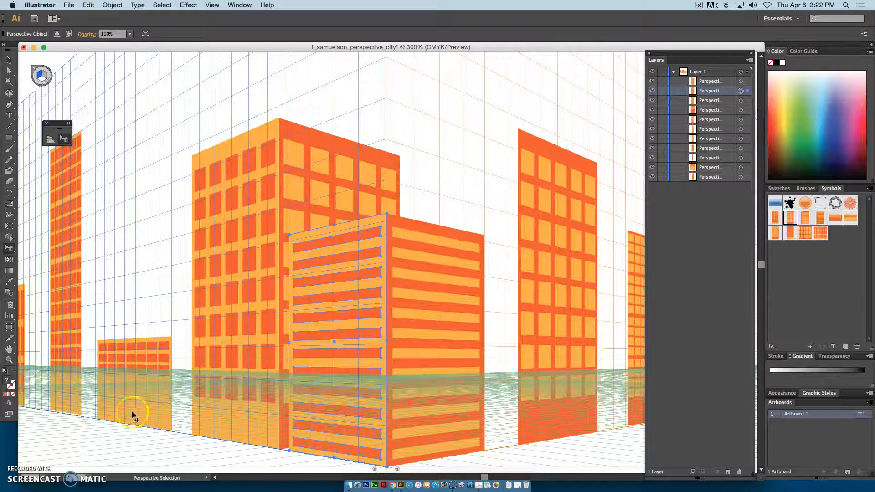
Make the right grid plane active and place a 3dark symbol as a side wall at the near edge of the 3light building.
click(838, 221)
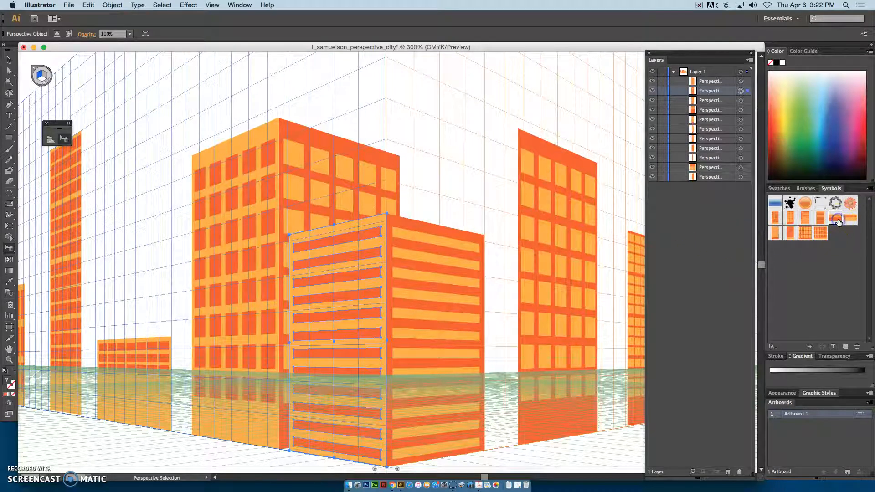
click(44, 75)
click(456, 114)
click(837, 217)
drag(837, 217, 204, 408)
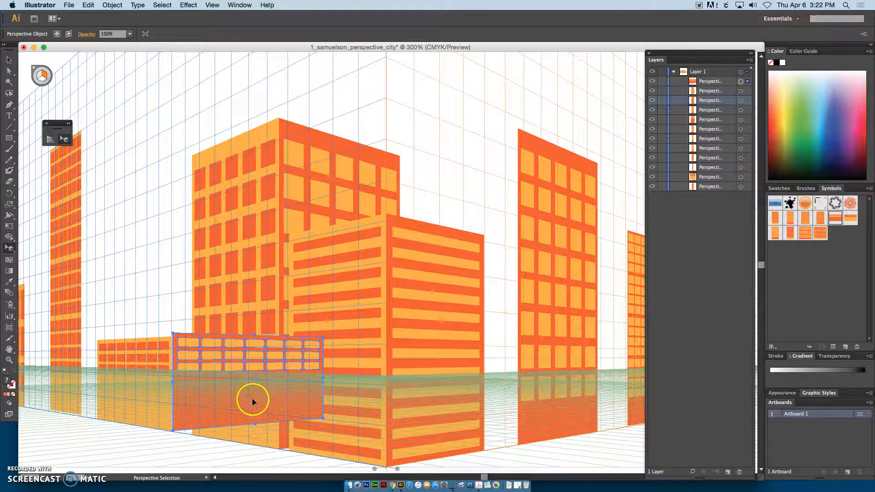
Fine-tune the 3dark wall's position and lower its top edge so it meets the corner of the 3light wall.
key(super+equal)
scroll(147, 403, down, 1)
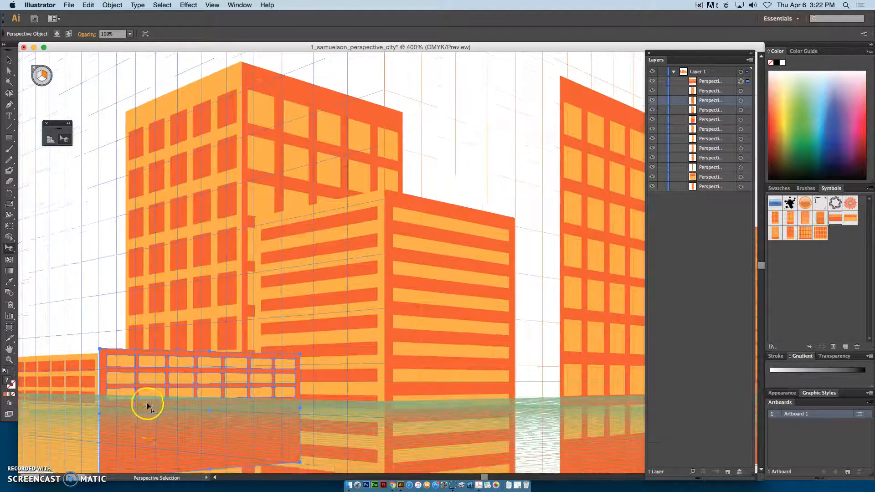
scroll(147, 403, down, 3)
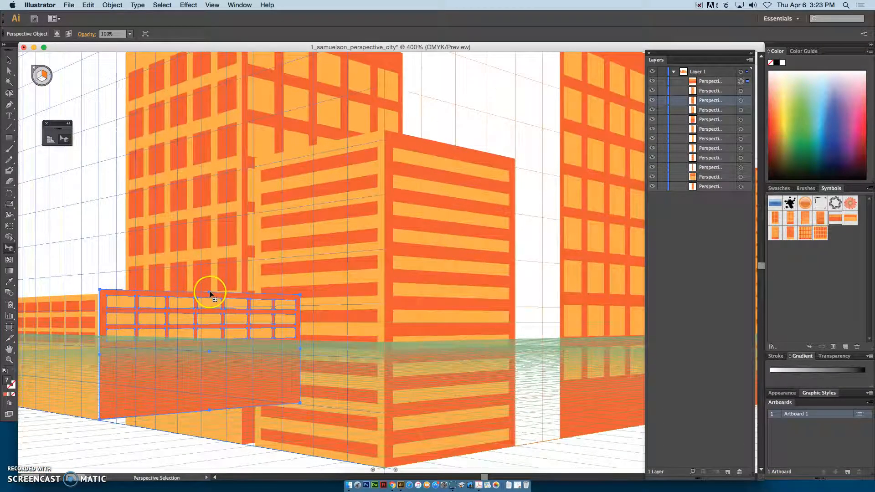
drag(131, 369, 136, 376)
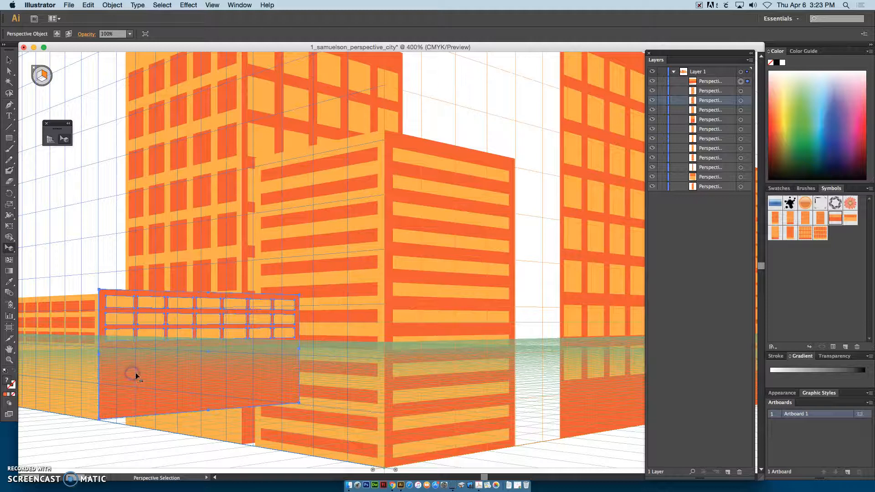
drag(209, 293, 209, 297)
click(157, 390)
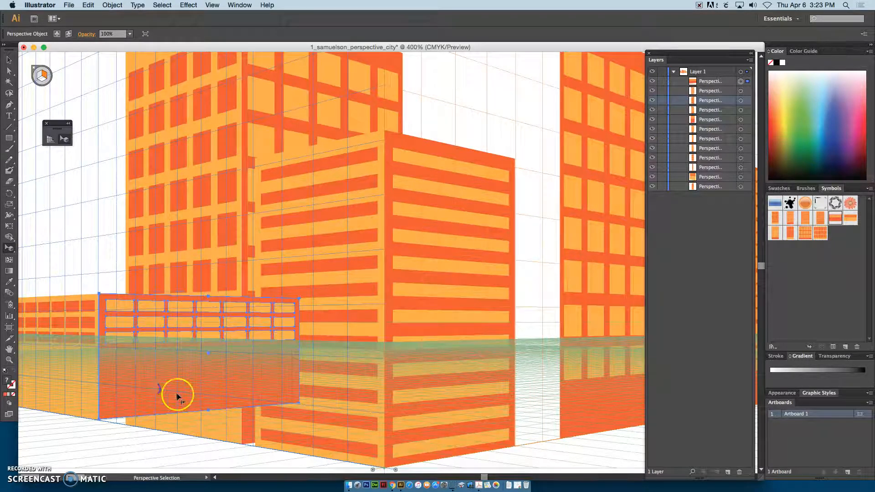
click(88, 273)
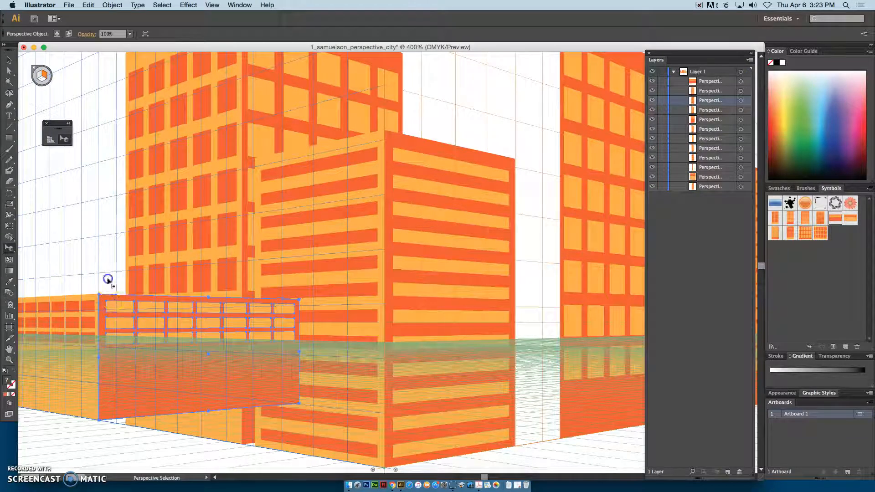
Nudge the 3dark wall against the near edge of the 3light wall and realign its top edge with the corner.
click(188, 359)
click(100, 277)
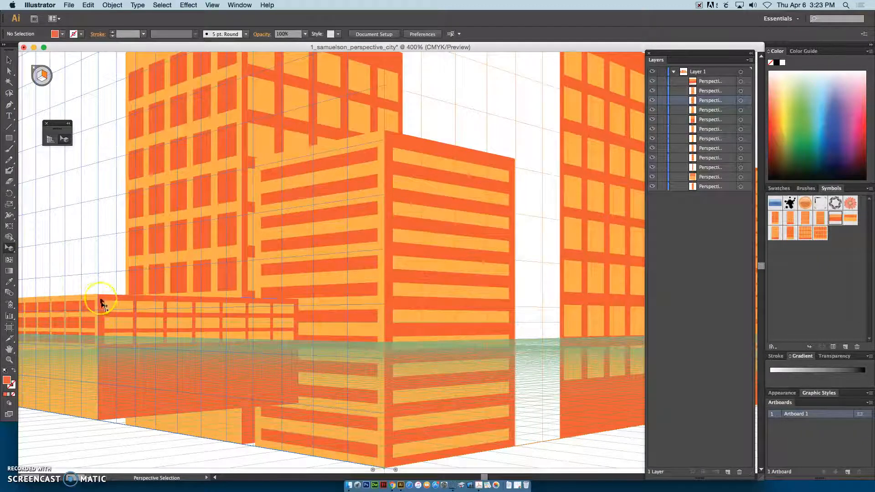
click(103, 299)
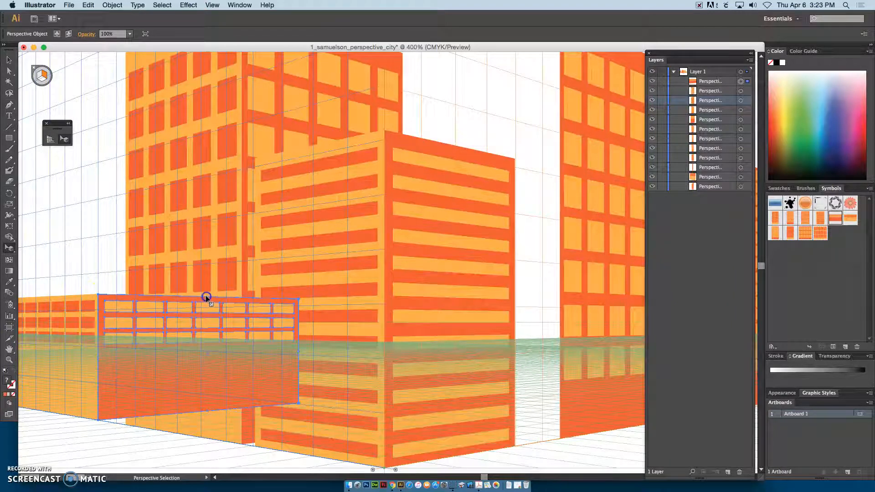
click(91, 280)
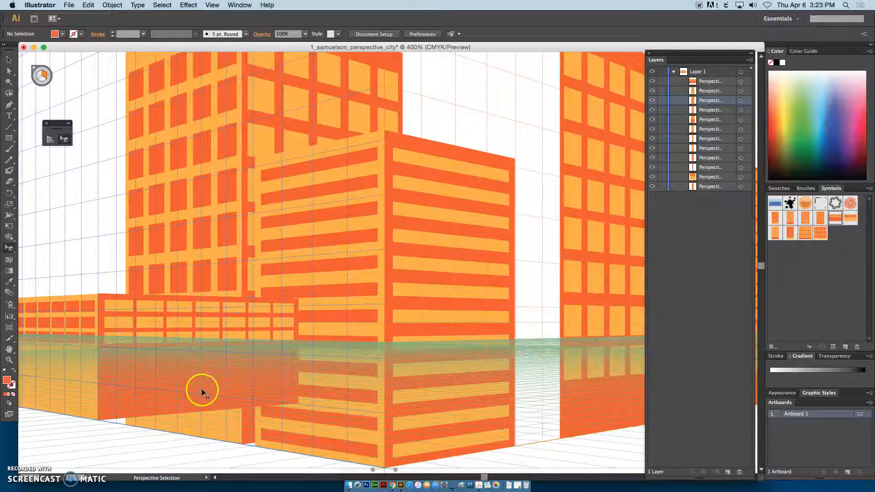
Send the 3dark wall to the bottom of Layer 1 so it sits behind the neighbouring buildings.
click(124, 392)
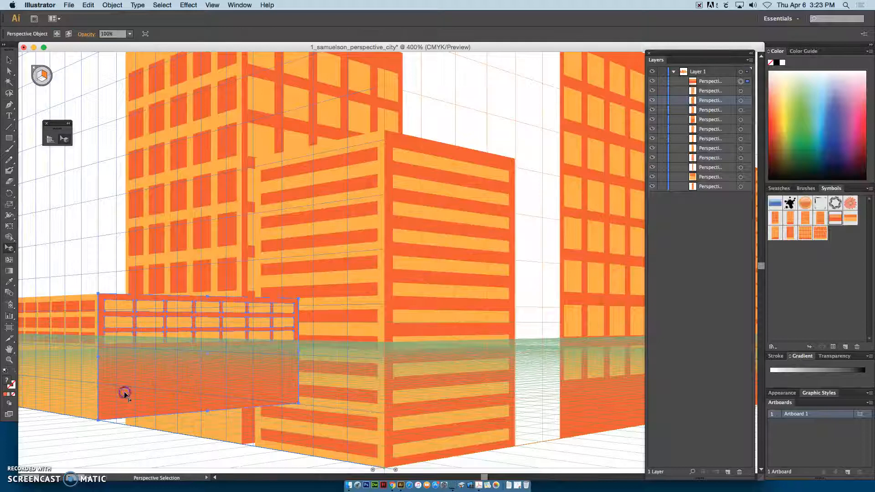
drag(713, 81, 720, 191)
click(86, 273)
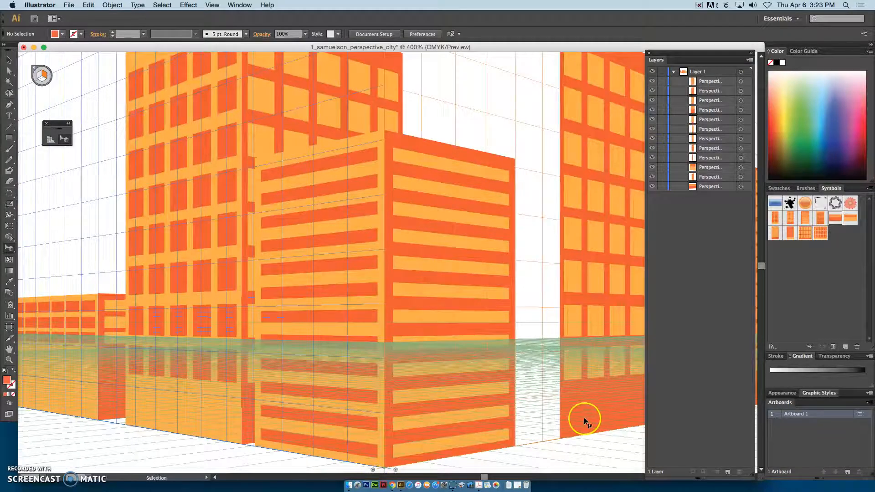
Add a 4dark symbol and attach it to the right grid plane beside the near edge of the tall narrow tower.
key(super+0)
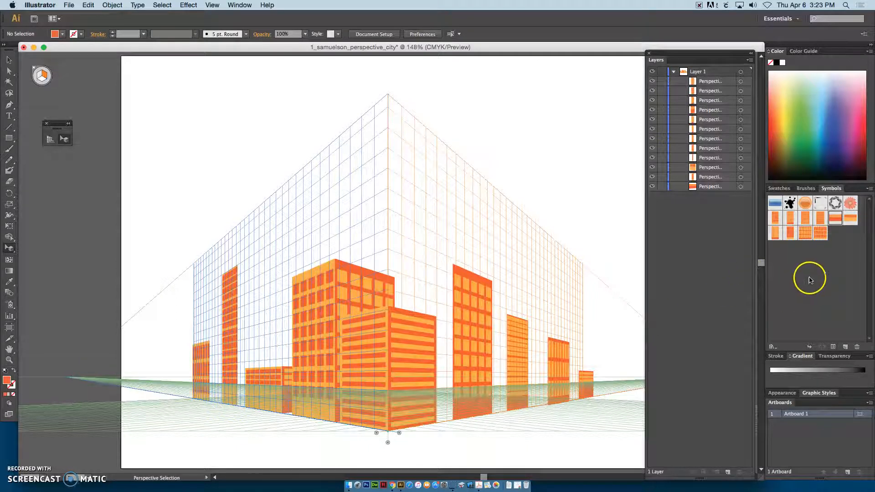
click(776, 236)
drag(780, 239, 534, 266)
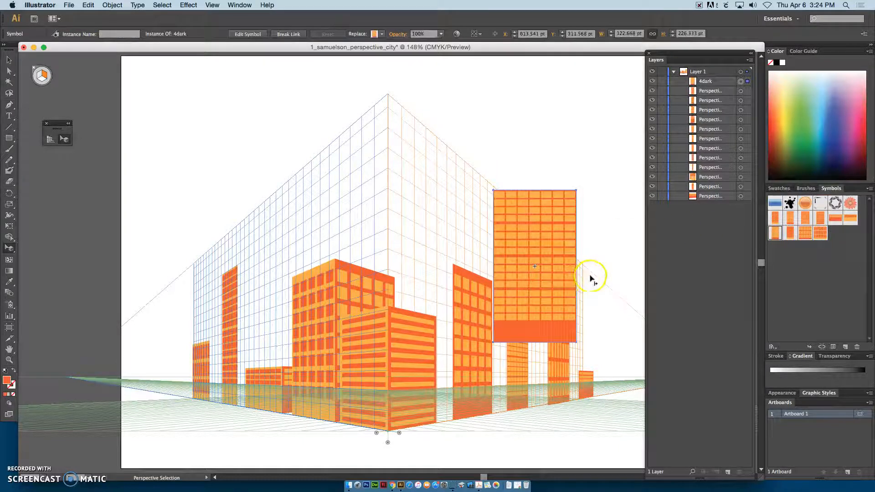
drag(545, 307, 254, 364)
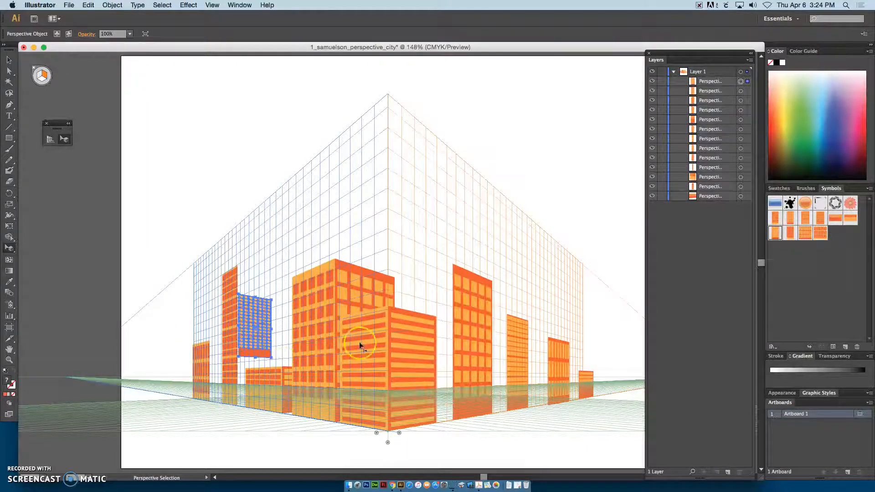
Align the 4dark wall's upper corner with the tower's top corner and stretch its bottom edge down to the tower's base.
key(super+equal)
key(super+equal)
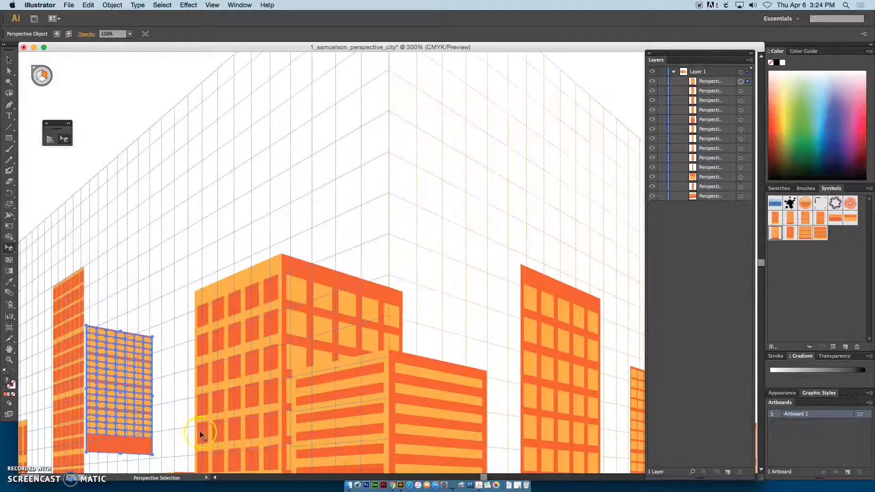
scroll(132, 431, down, 4)
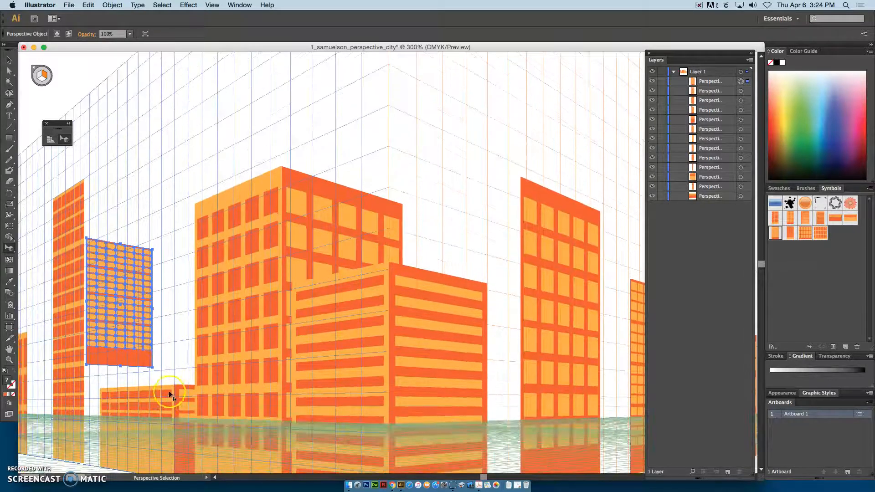
drag(117, 254, 109, 194)
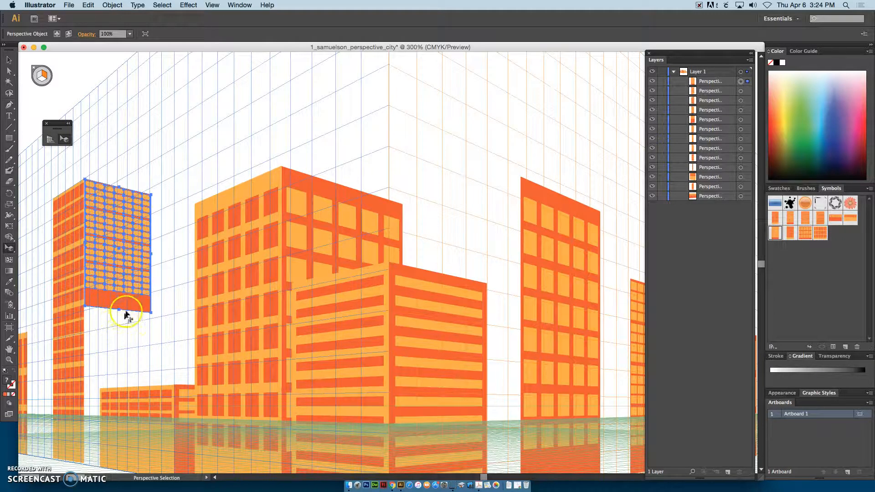
drag(110, 352, 100, 463)
click(180, 331)
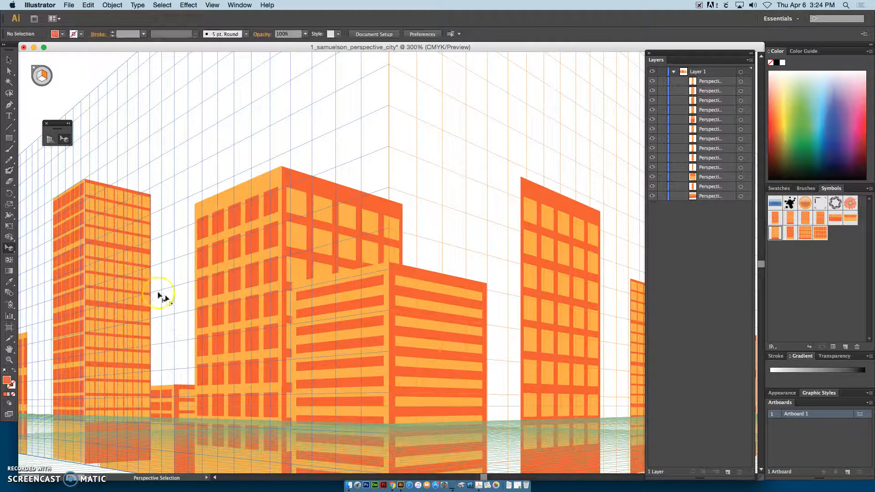
Fine-tune the top edge of the 4dark wall so it meets the top corner of the tower's light wall.
key(super+equal)
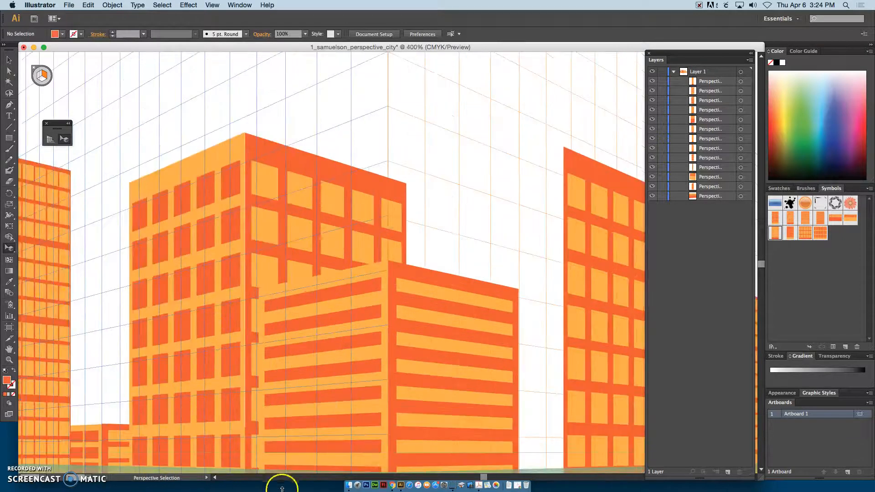
scroll(290, 216, left, 10)
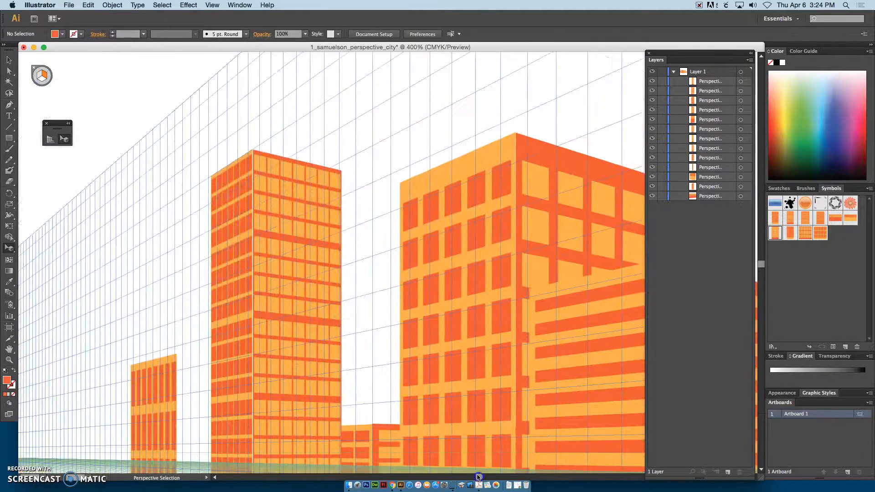
click(262, 164)
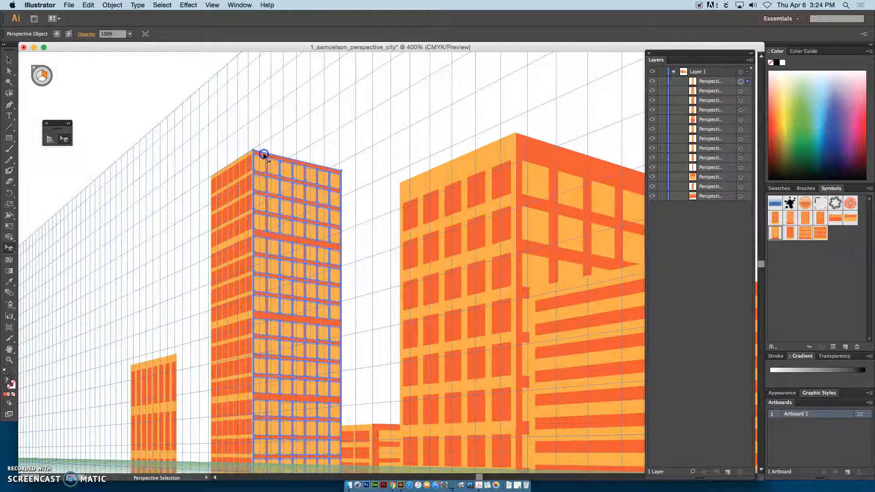
drag(264, 154, 263, 154)
click(293, 144)
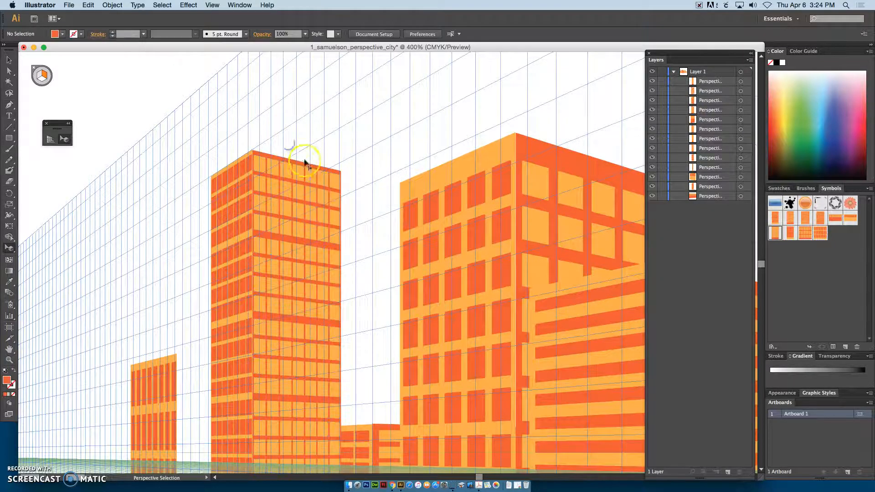
Fine-tune the bottom edge of the 4dark wall so it meets the lower corner of the tower's light wall.
scroll(286, 392, down, 1)
scroll(286, 392, down, 3)
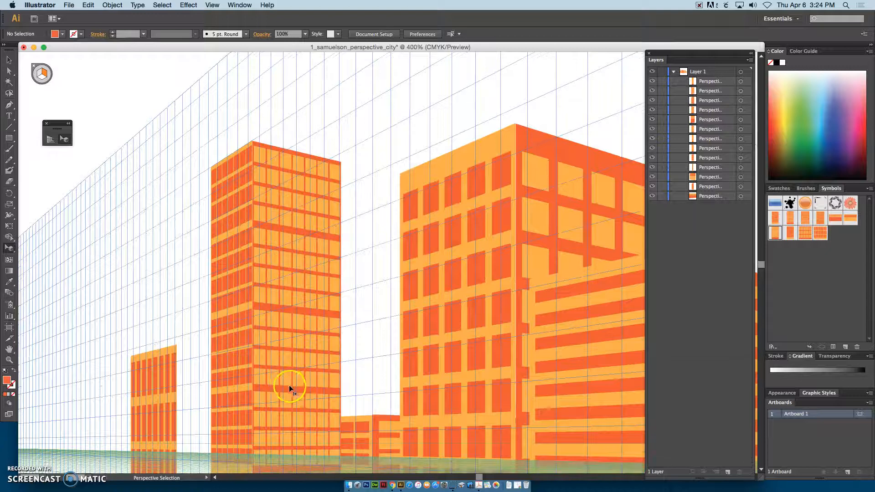
scroll(292, 387, down, 4)
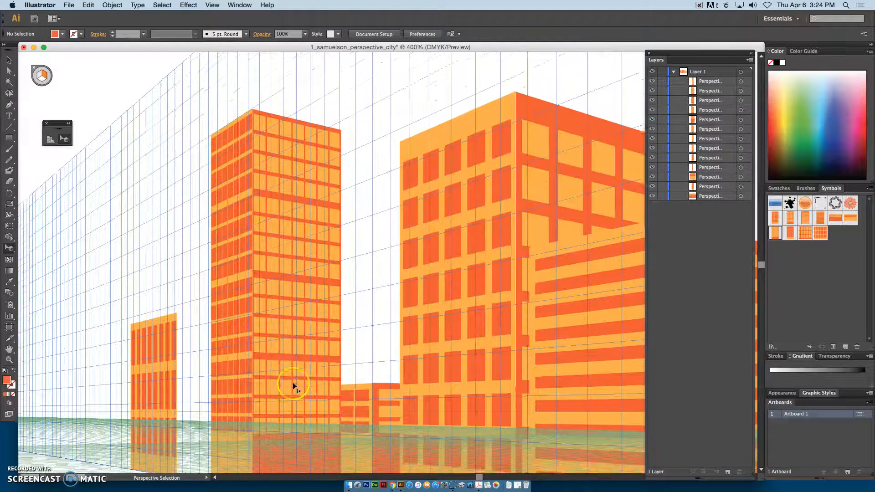
click(272, 449)
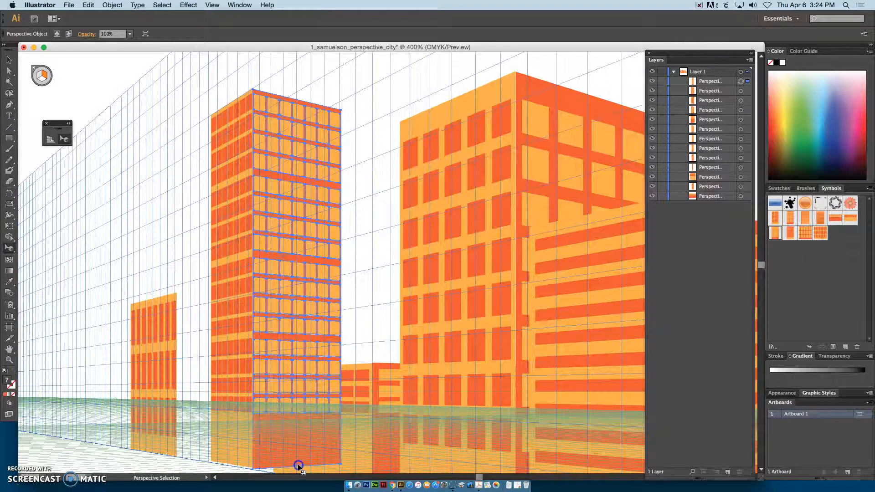
click(239, 465)
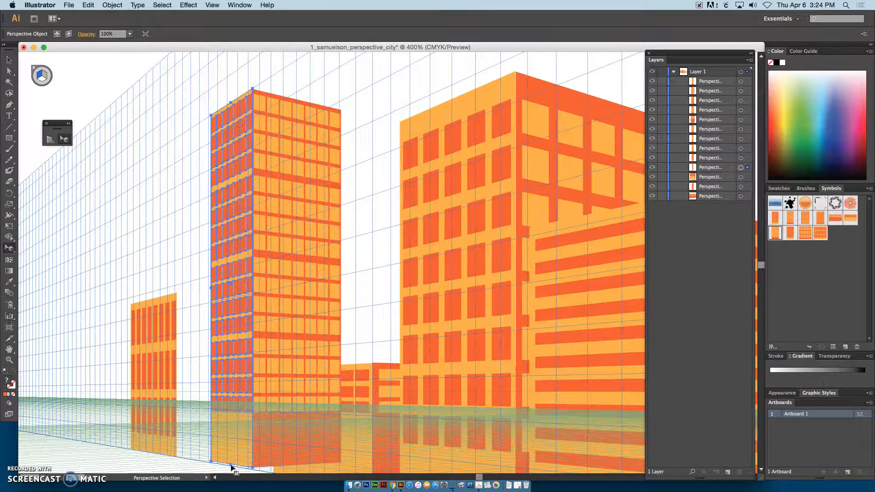
click(272, 463)
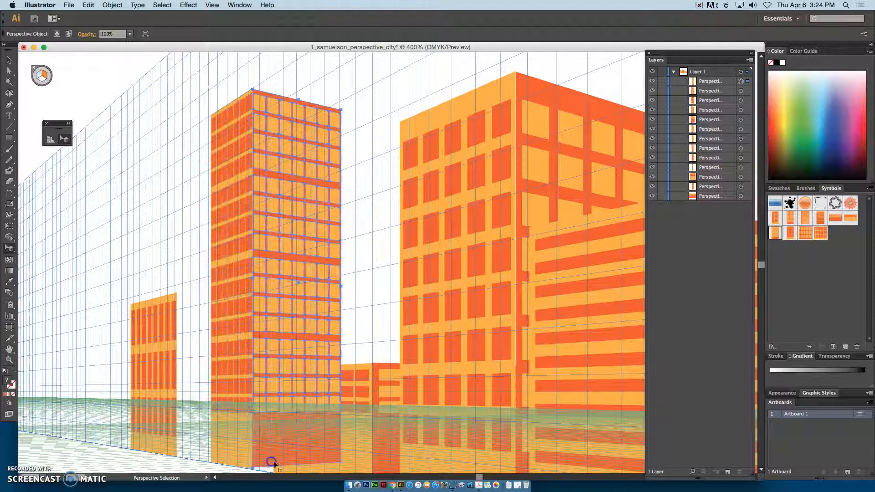
drag(297, 465, 298, 466)
click(382, 352)
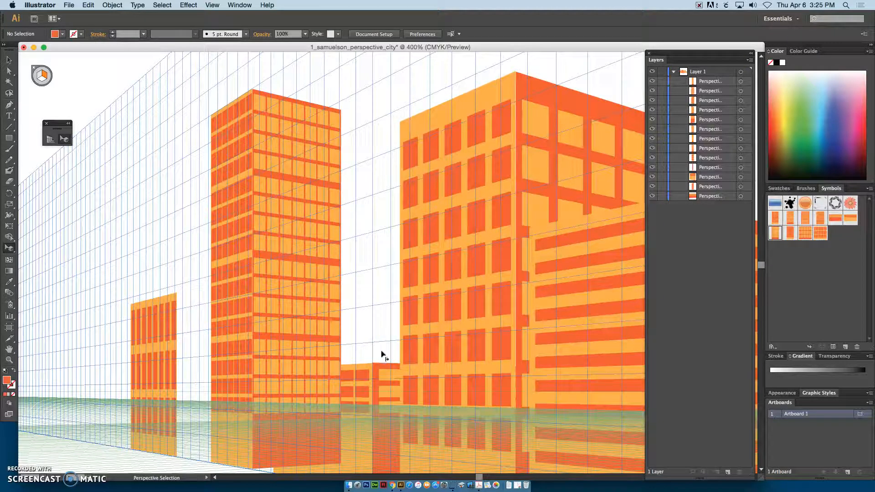
Move the 4dark wall down in Layer 1 to directly above the 3dark wall, behind the low 3light building.
click(274, 197)
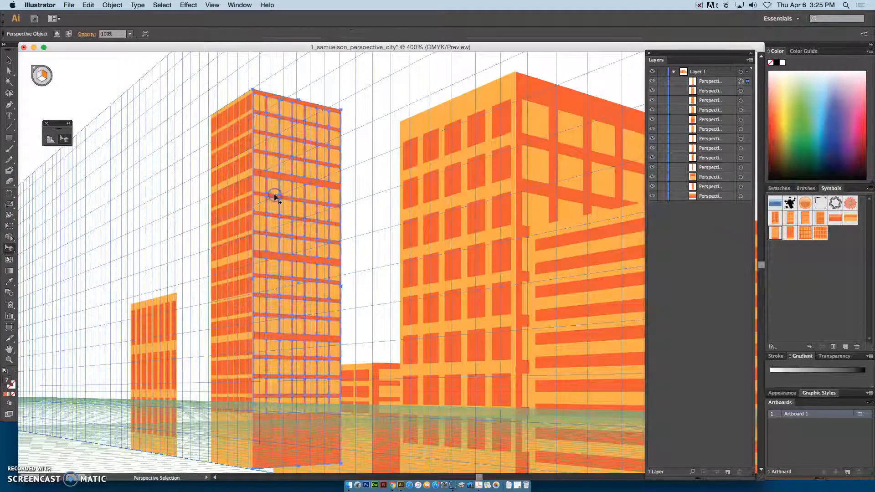
drag(727, 85, 725, 192)
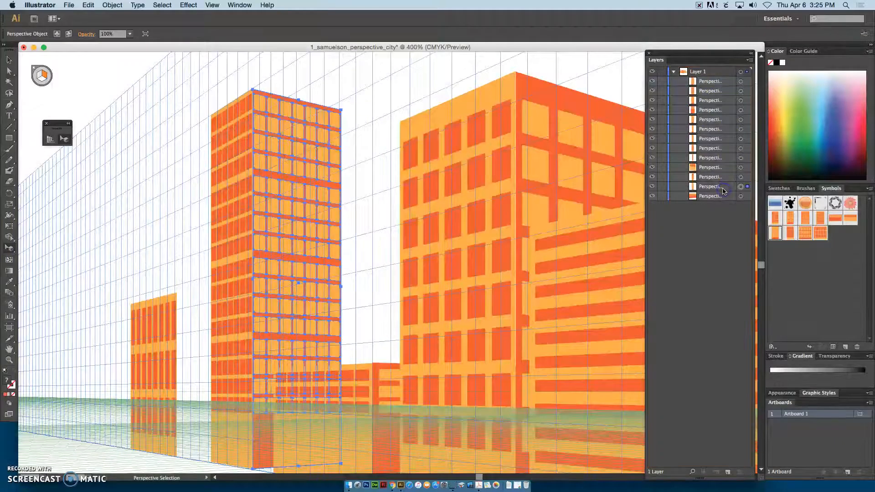
click(368, 248)
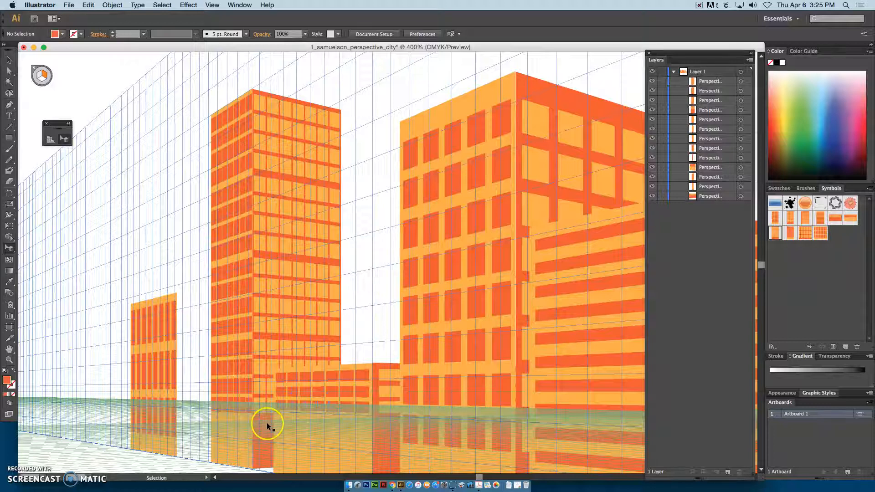
Add a 5dark symbol and attach it to the right grid plane beside the farthest building on the left grid plane.
key(super+0)
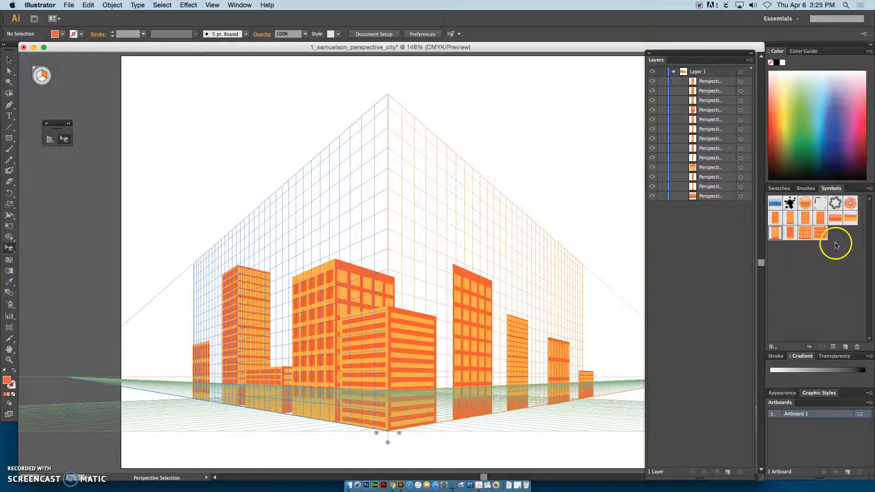
drag(805, 233, 544, 275)
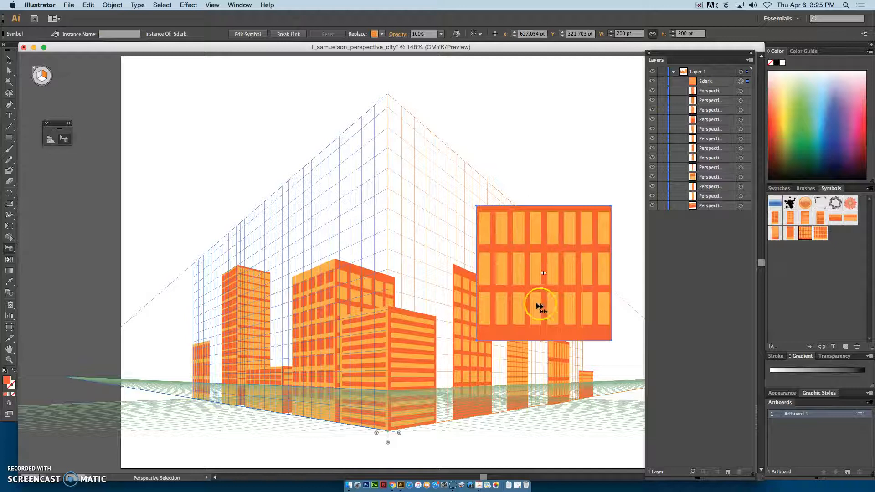
drag(517, 303, 231, 358)
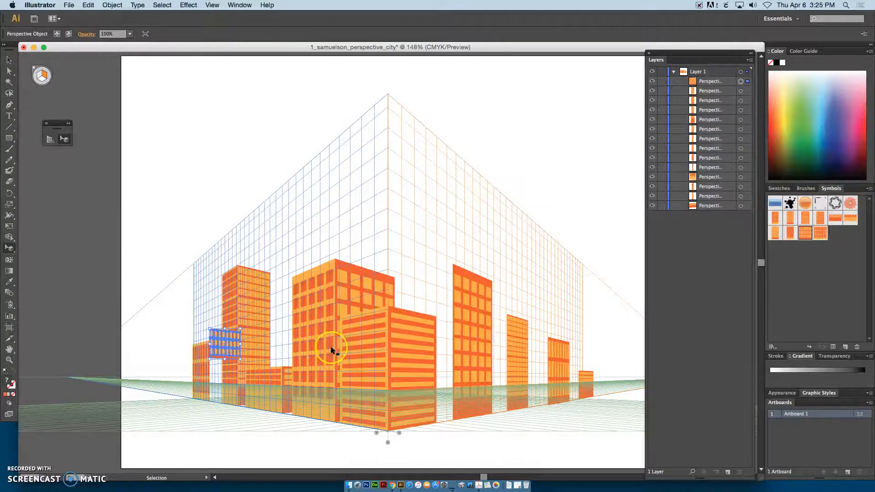
Align the 5dark wall with the top corner of the farthest building's light wall and stretch its bottom edge down to the base.
key(super+equal)
key(super+equal)
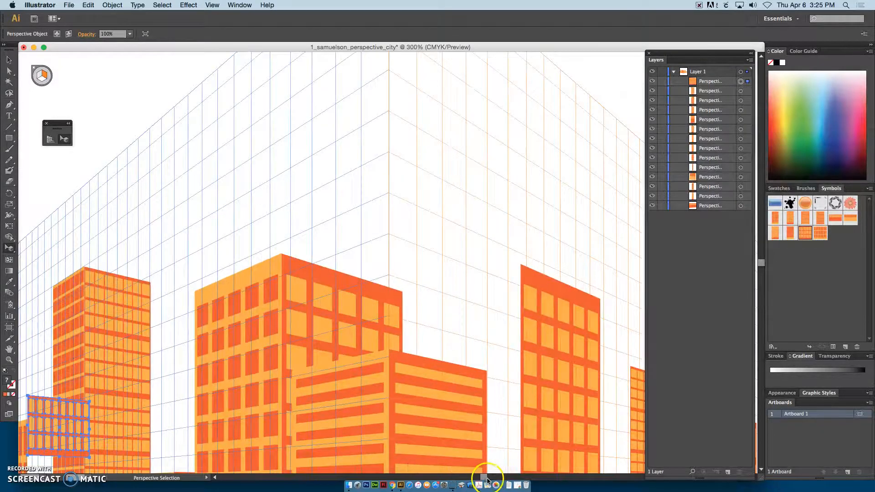
scroll(413, 406, down, 5)
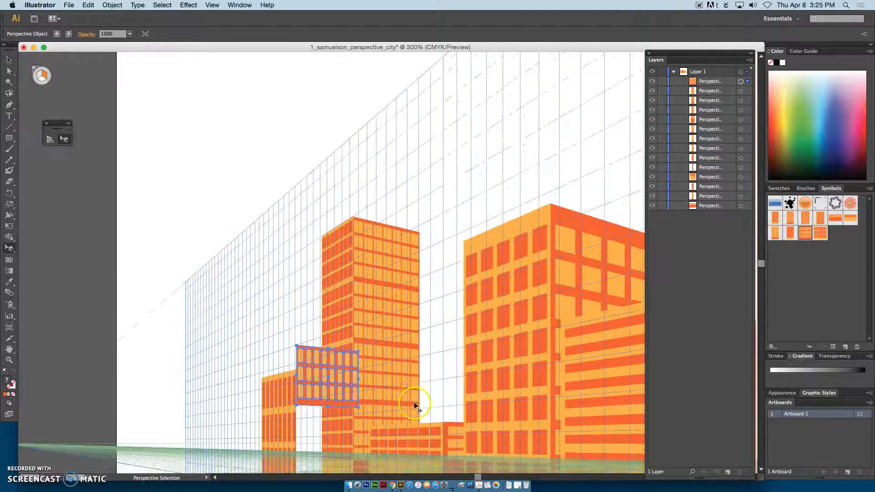
drag(314, 257, 323, 293)
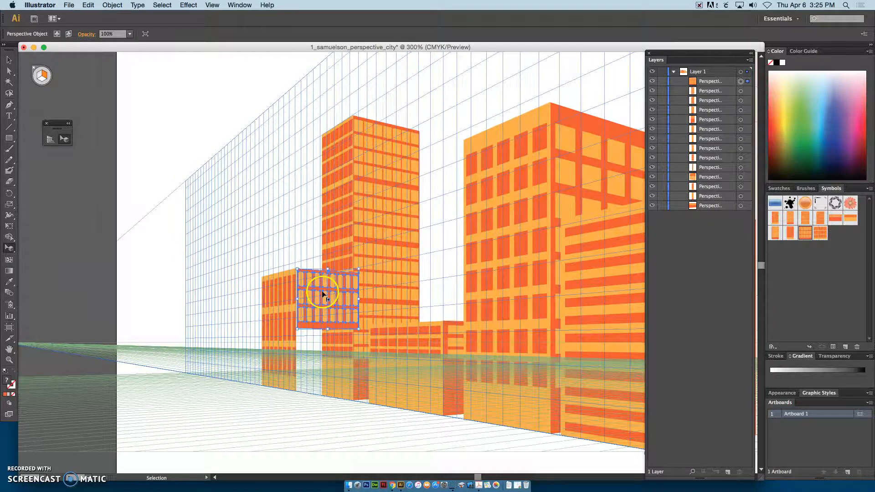
key(super+equal)
drag(282, 297, 280, 297)
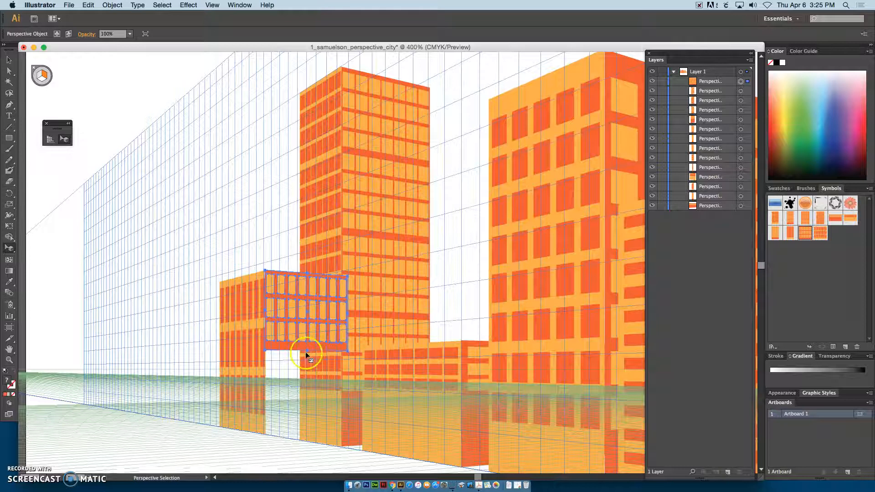
drag(307, 350, 309, 432)
click(256, 230)
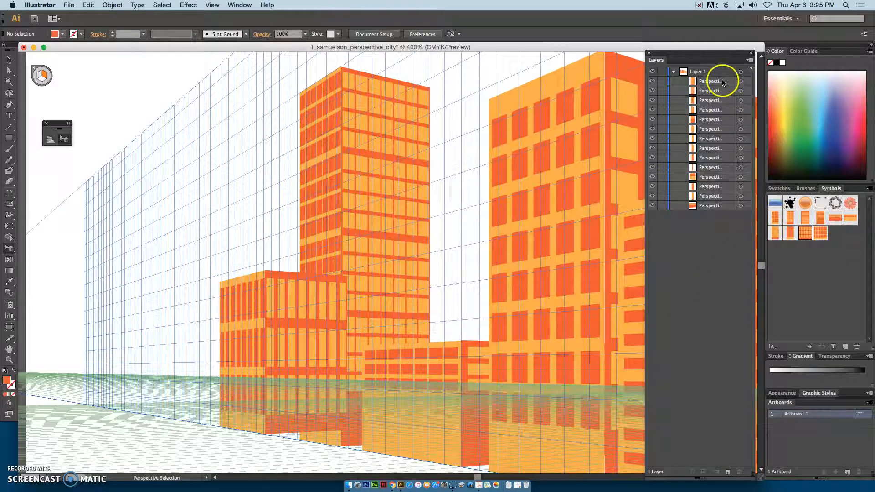
Move the 5dark wall down in Layer 1 to directly above the 4dark wall, behind the tower's light wall.
click(285, 359)
drag(714, 81, 726, 190)
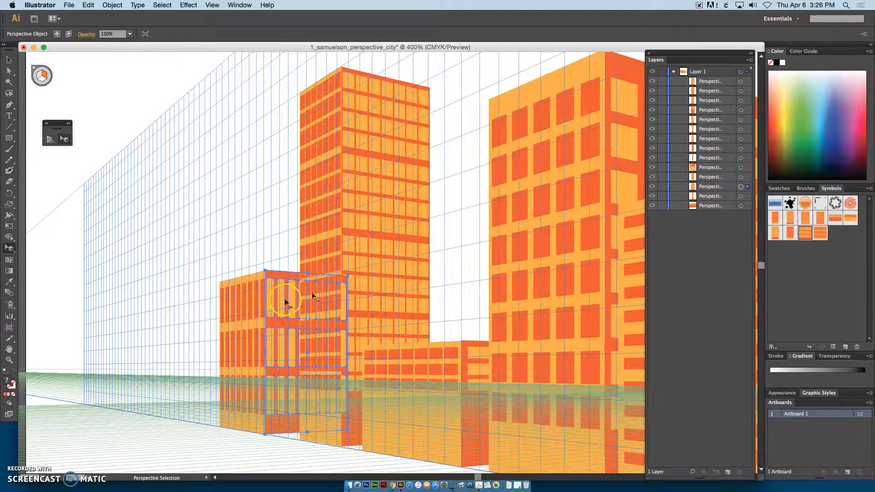
click(113, 287)
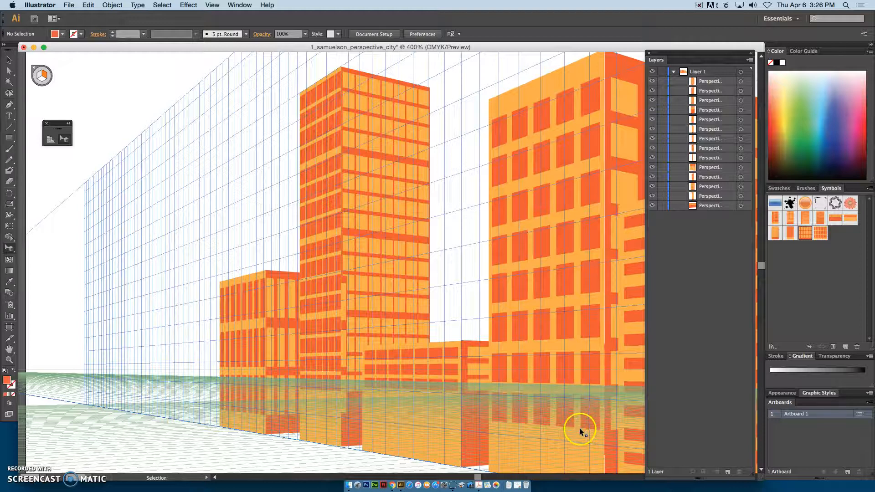
Add a 1dark symbol and attach it to the right grid plane above the front buildings.
key(super+0)
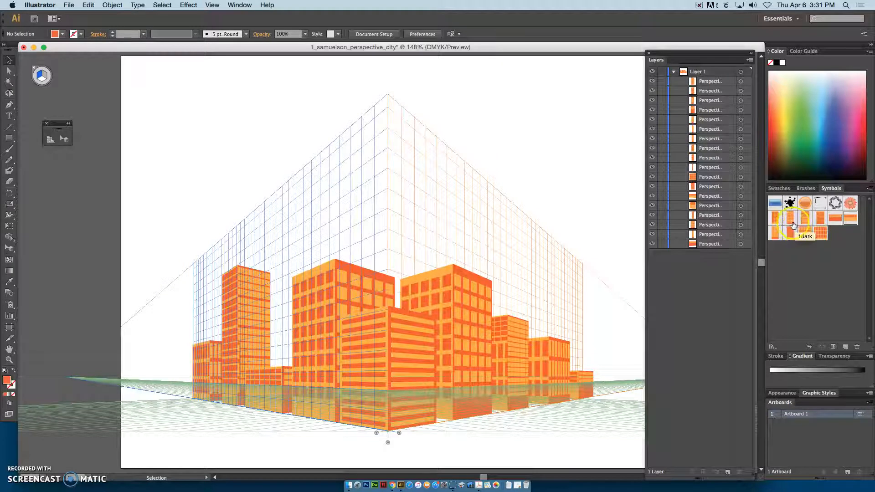
click(43, 76)
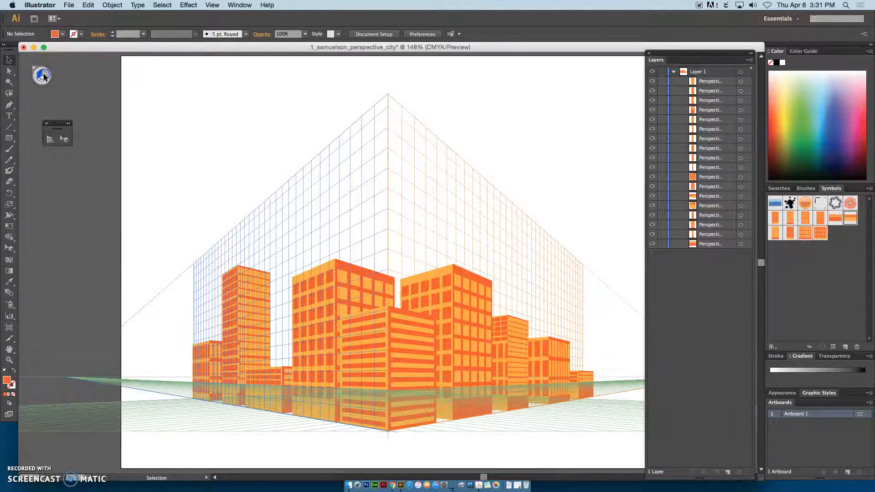
click(8, 61)
click(45, 77)
click(66, 138)
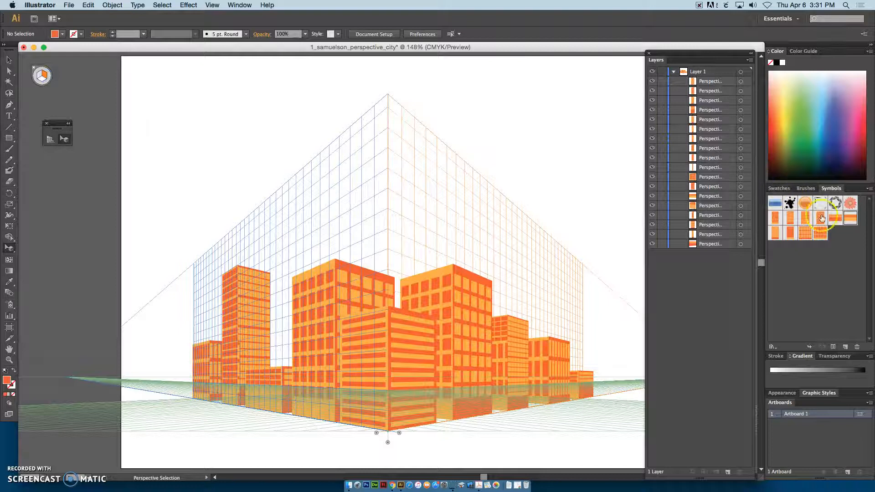
drag(793, 223, 431, 255)
drag(445, 307, 474, 285)
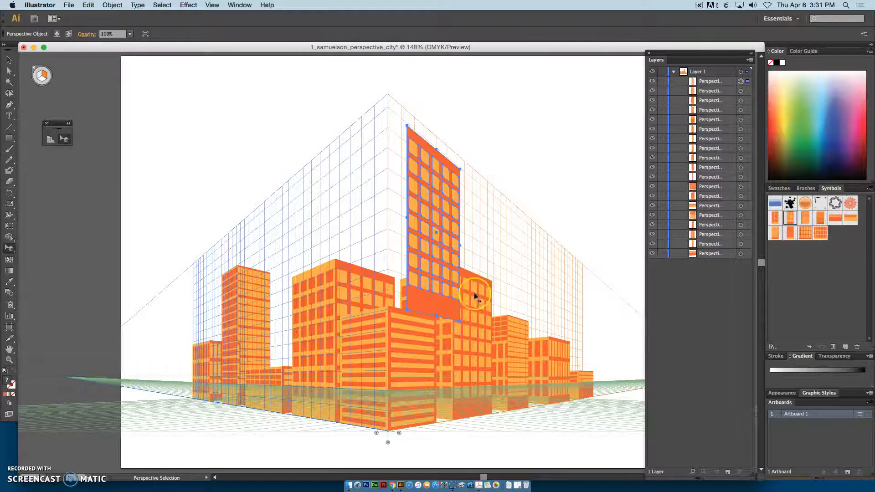
Move the 1dark wall over the large building on the right grid plane and extend it between the base and above the roof.
drag(446, 312, 469, 314)
drag(475, 384, 475, 385)
click(477, 260)
drag(472, 261, 470, 180)
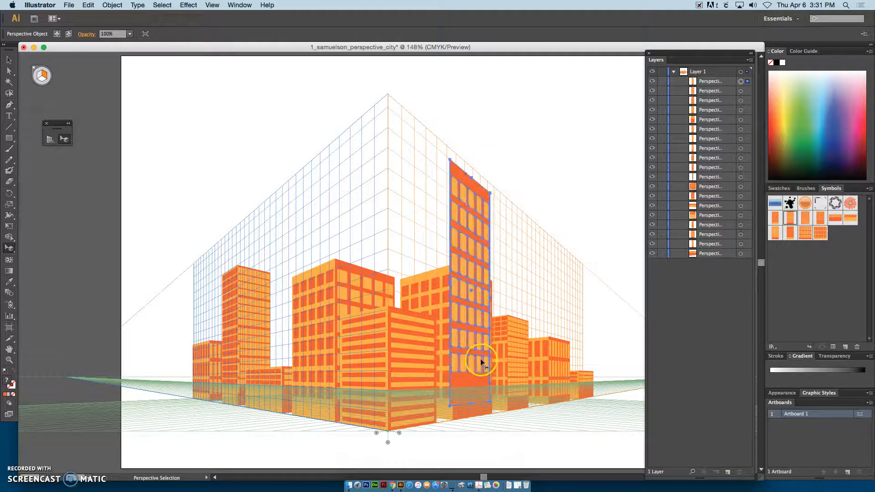
Reposition the 1dark wall near the gap between the two large front buildings and stretch its top edge well above their roofs.
drag(476, 376, 377, 254)
click(344, 386)
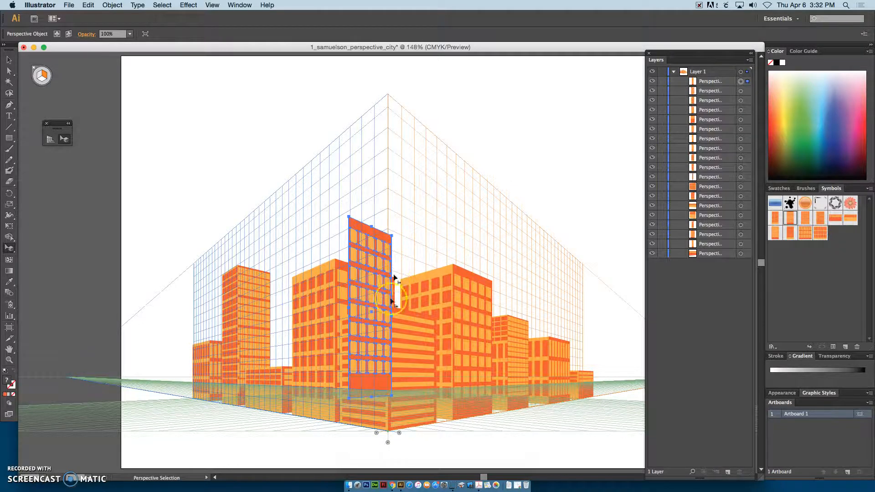
click(382, 382)
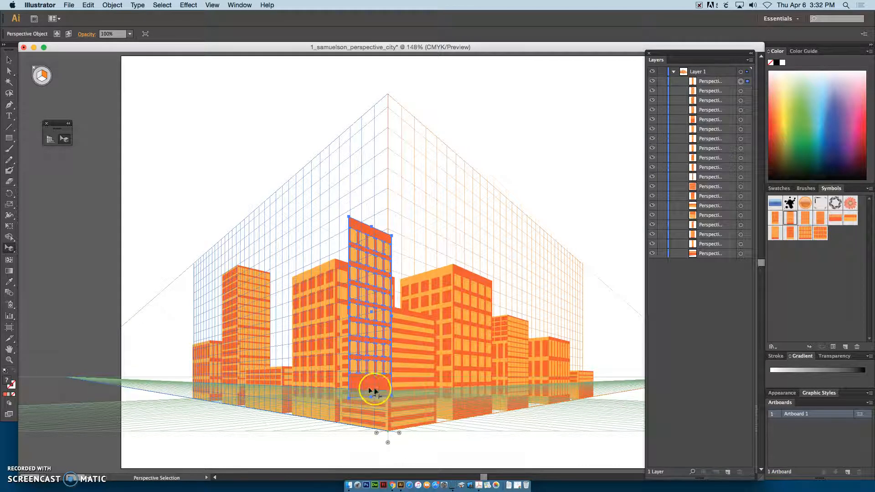
drag(370, 386, 369, 293)
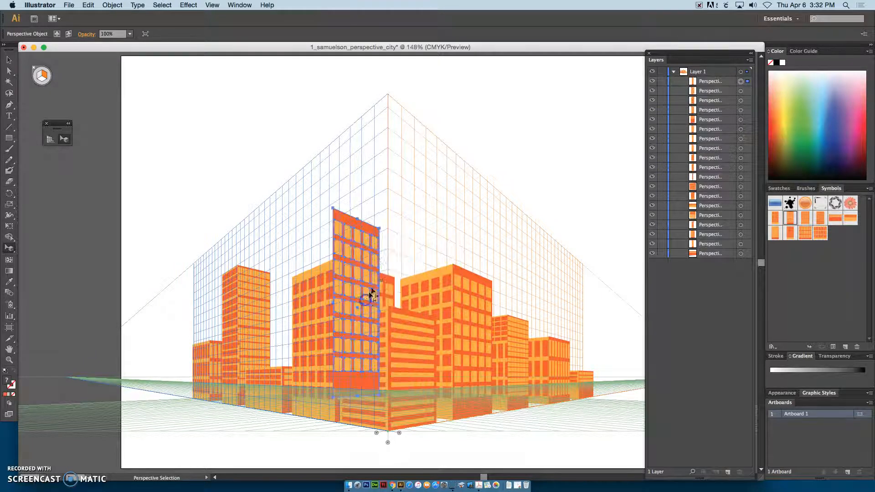
drag(360, 224, 362, 171)
click(382, 342)
drag(354, 392, 379, 385)
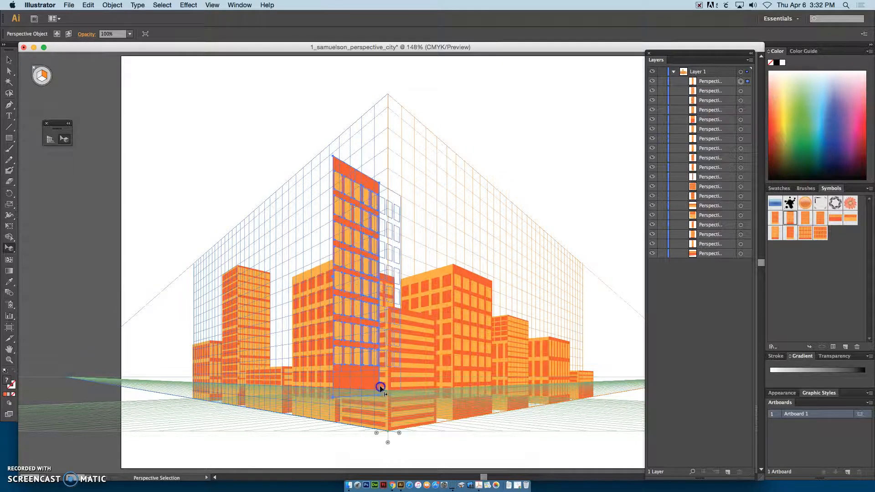
Move the 1dark wall to the bottom of Layer 1 and shift it along the right grid plane to the grid's center line.
click(731, 357)
click(393, 378)
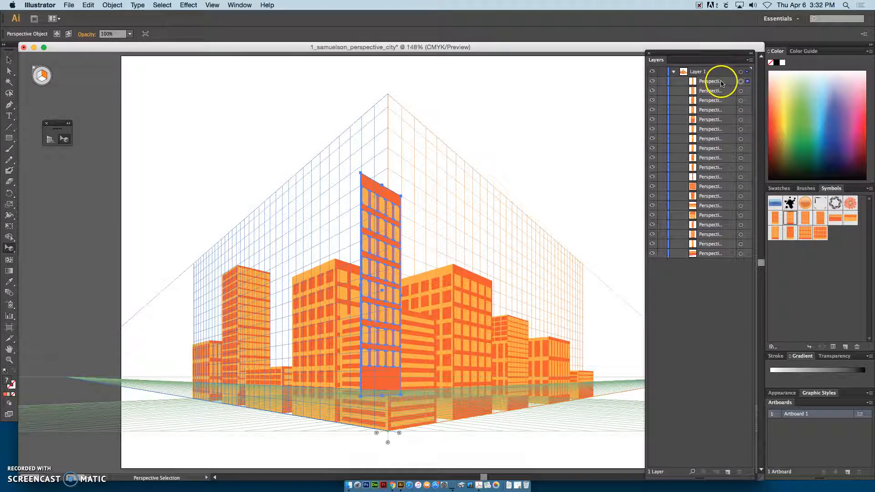
drag(722, 83, 719, 257)
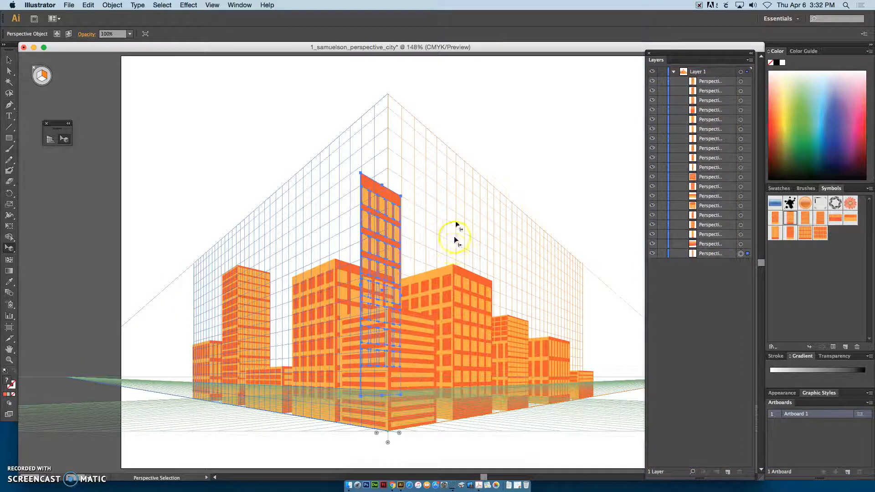
drag(397, 250, 416, 269)
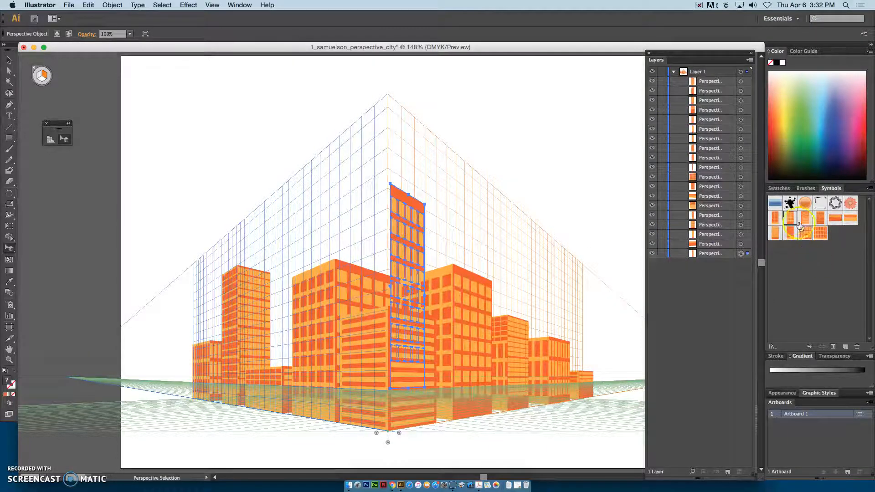
Add a 1light symbol on the left grid plane and align its top corner with the 1dark wall.
click(777, 219)
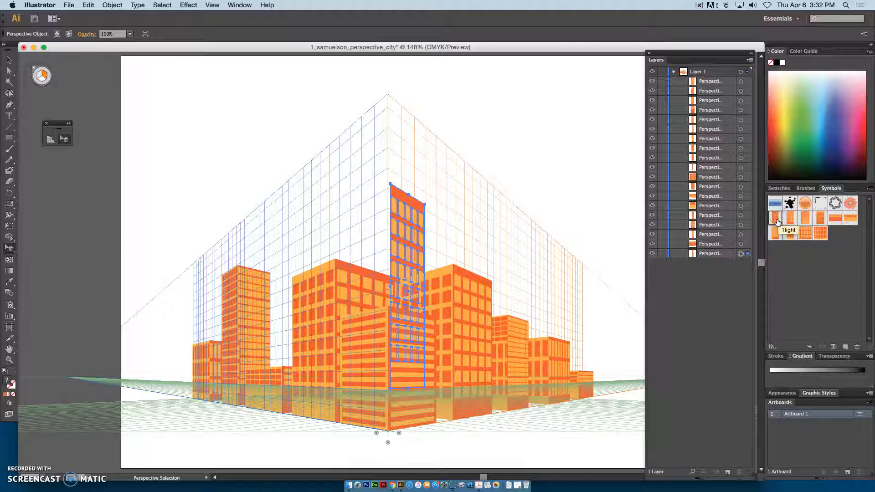
click(38, 77)
click(280, 174)
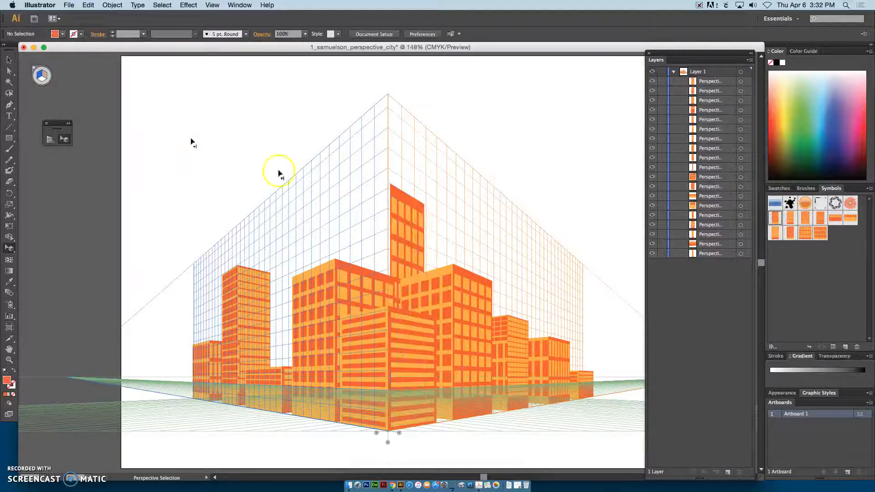
drag(777, 218, 371, 280)
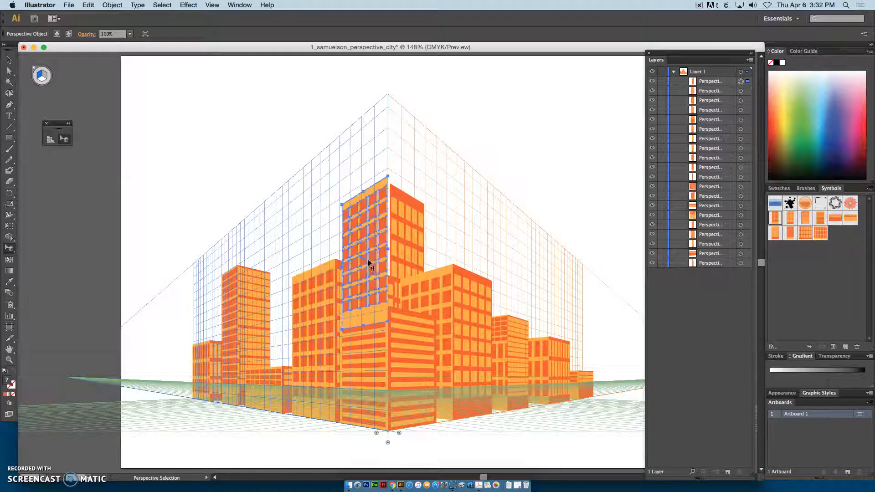
drag(369, 236, 371, 245)
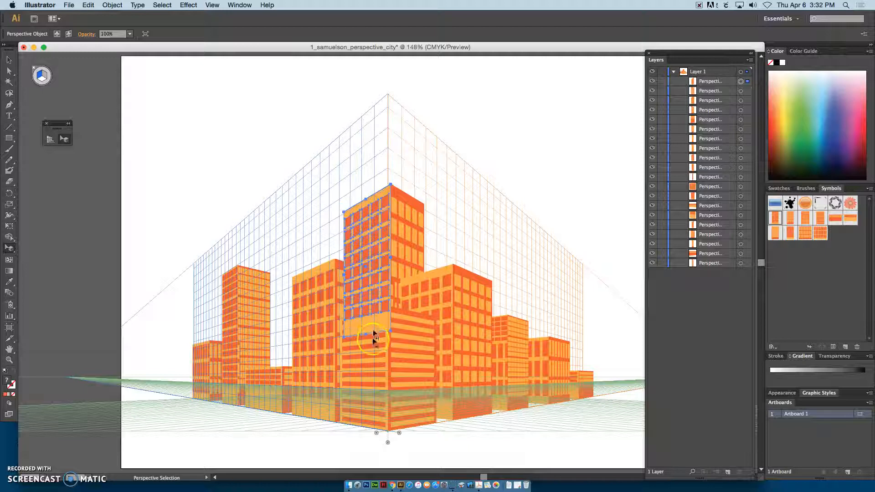
Stretch the bottom edge of the 1light wall down to the base level of the 1dark wall.
drag(370, 375, 370, 381)
click(743, 263)
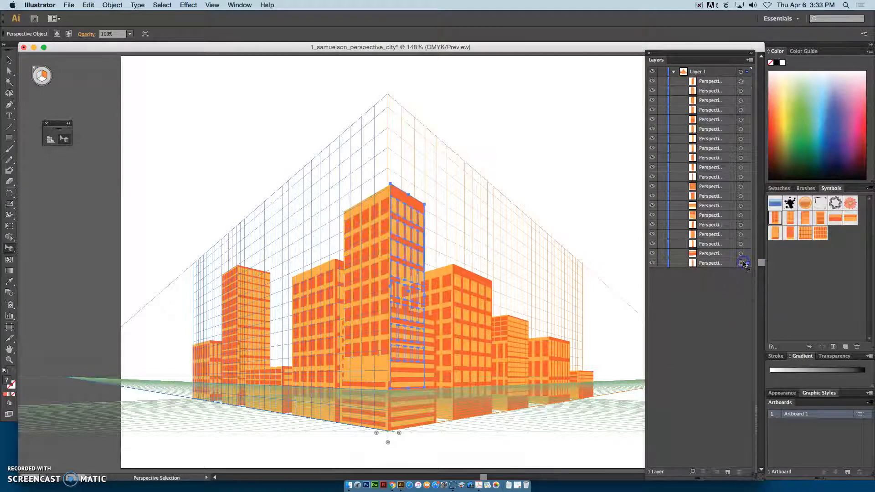
click(378, 370)
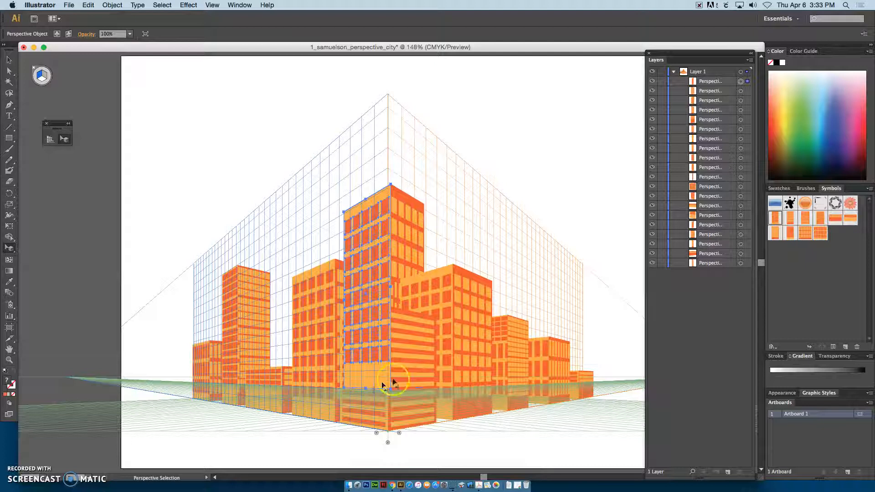
click(501, 258)
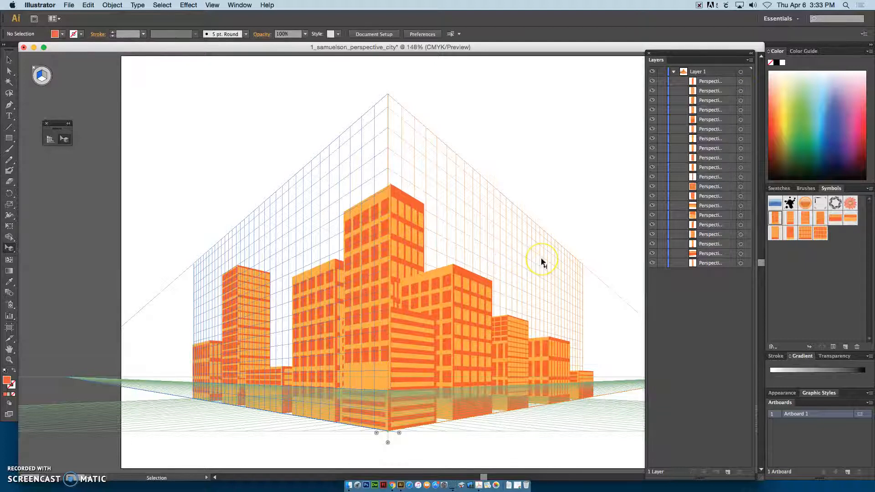
Fine-tune the 1light wall's position so its top corner meets the 1dark wall's corner exactly.
key(super+equal)
key(super+equal)
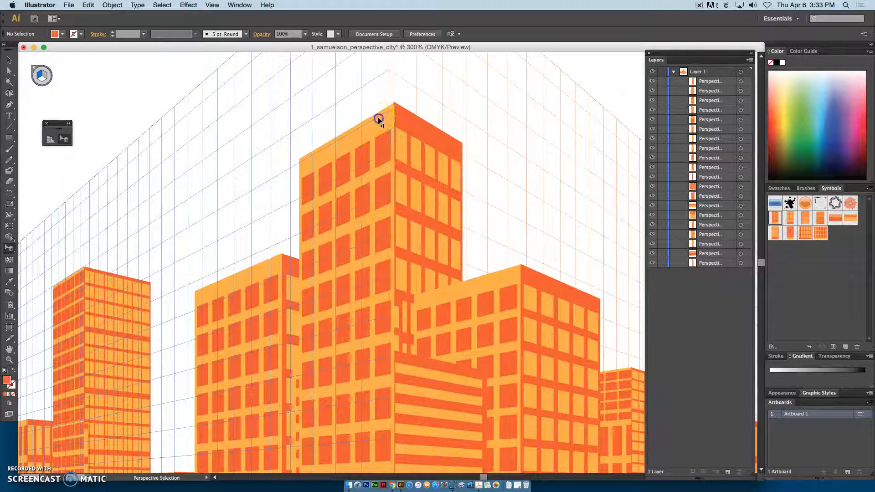
click(379, 120)
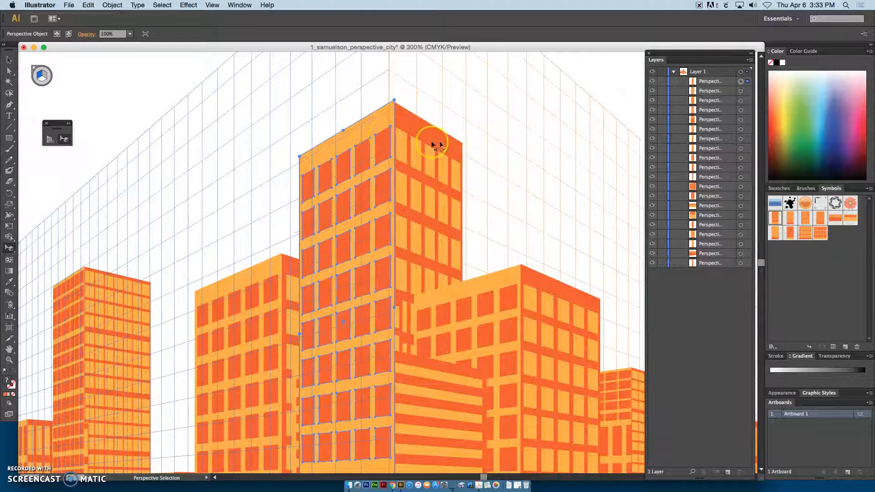
click(377, 122)
drag(380, 123, 379, 123)
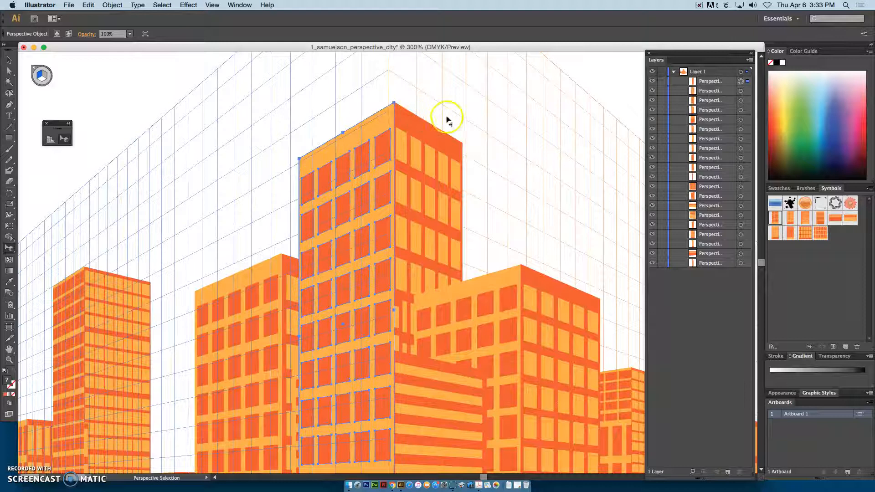
click(411, 101)
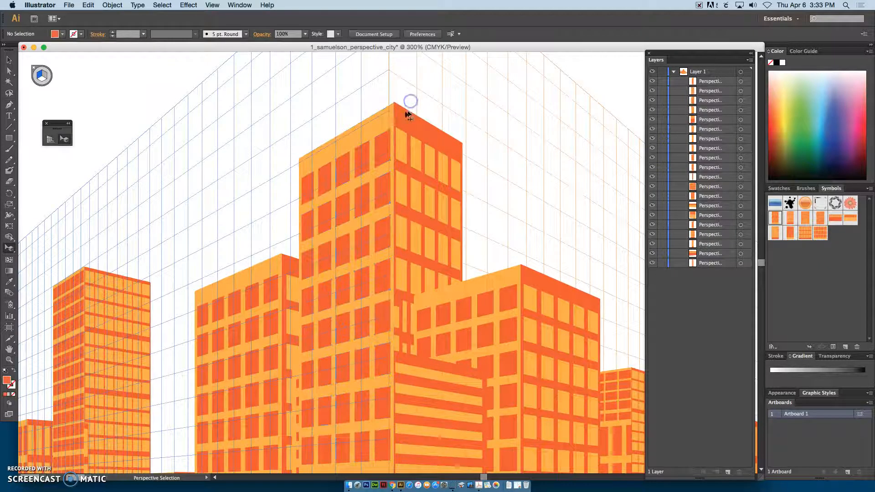
click(387, 111)
click(408, 98)
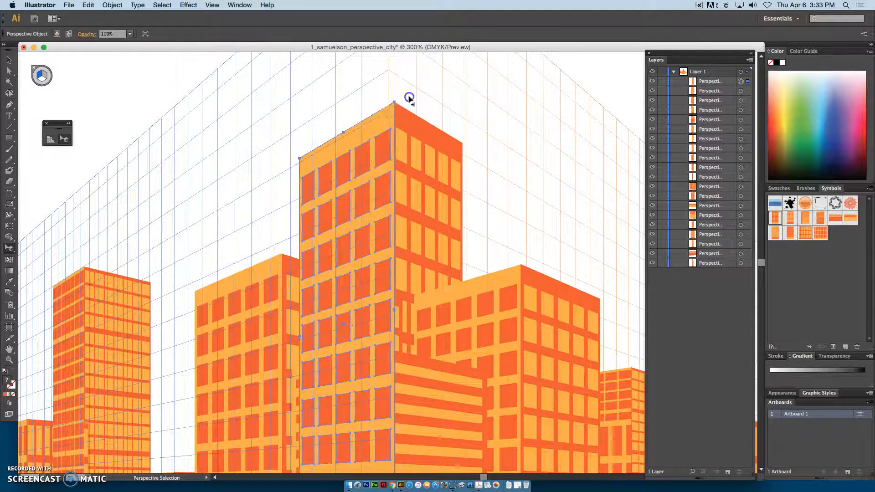
drag(394, 116, 395, 117)
click(433, 109)
Move the 1light wall down in Layer 1 to directly above the 1dark wall, behind the front buildings.
scroll(527, 263, down, 1)
scroll(527, 264, down, 5)
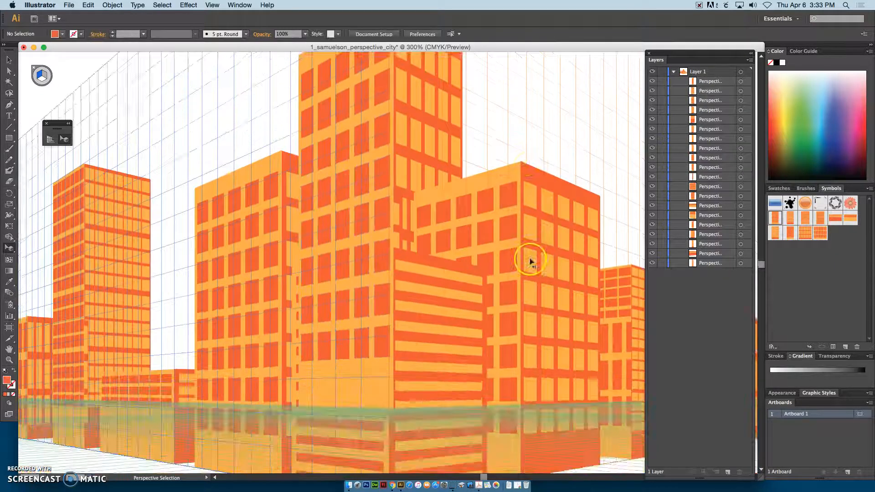
drag(726, 79, 733, 258)
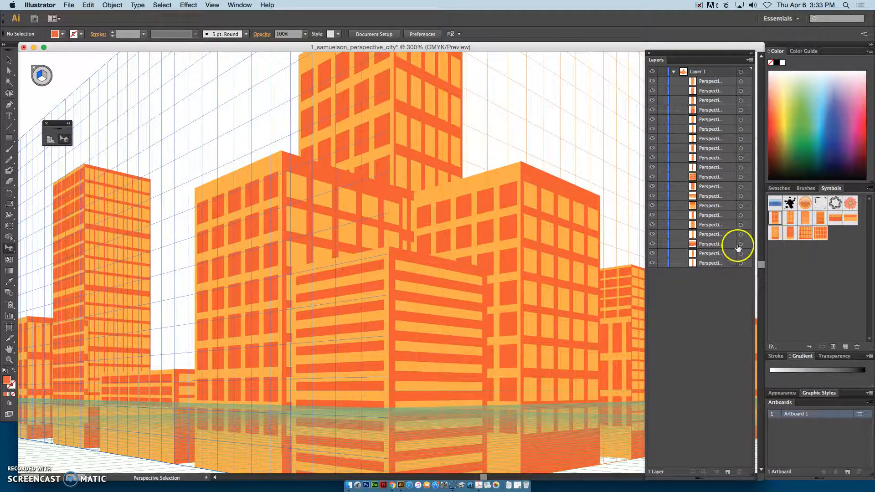
View the whole city drawing and bring up the completed example document 1_samuelson_perspective_city.ai for comparison.
key(super+0)
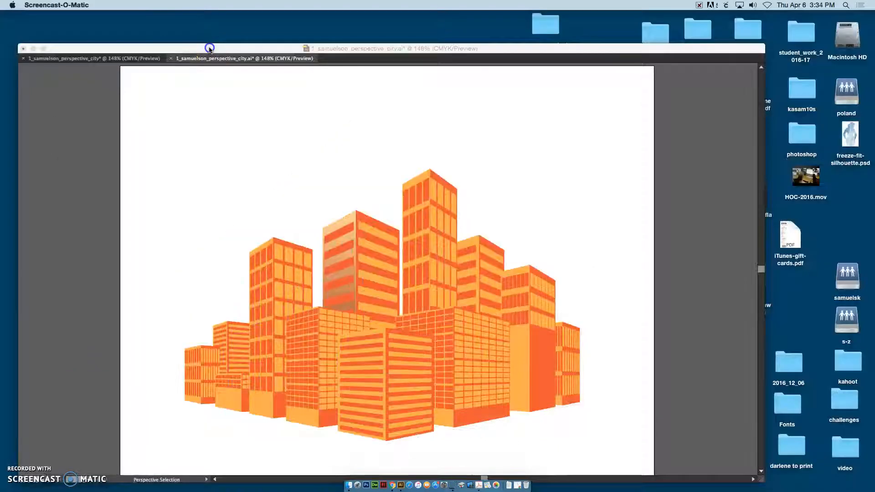
click(235, 84)
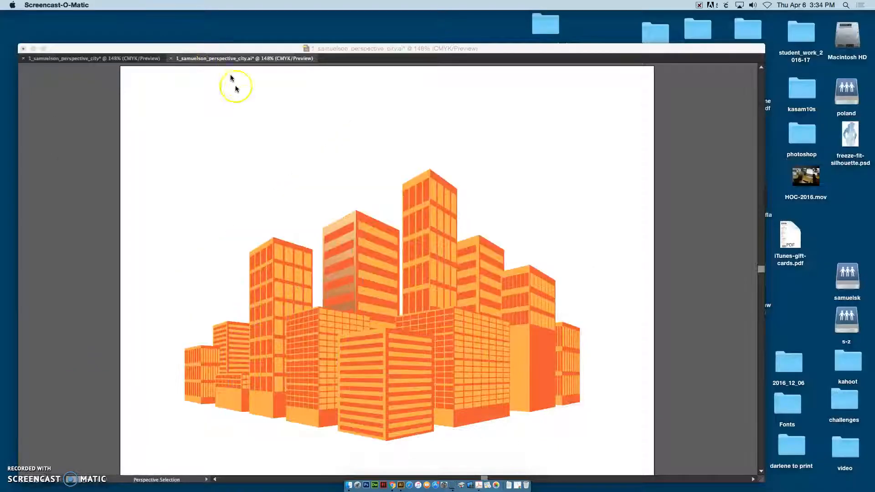
click(343, 60)
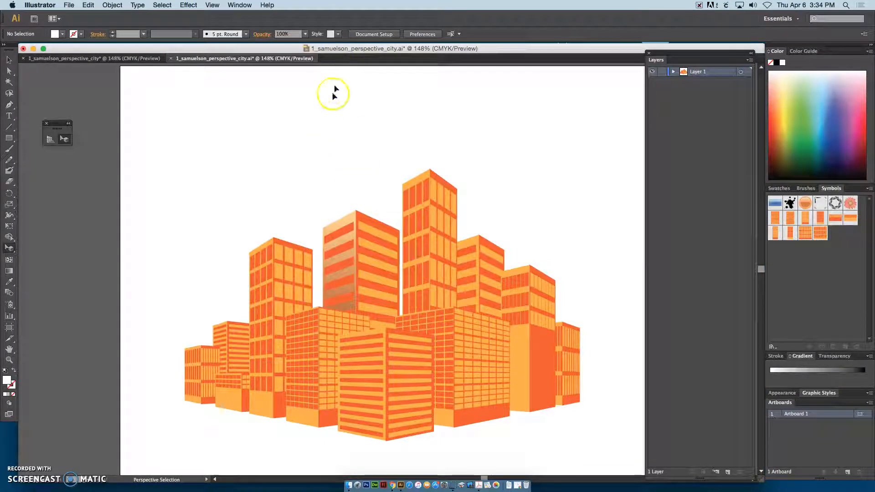